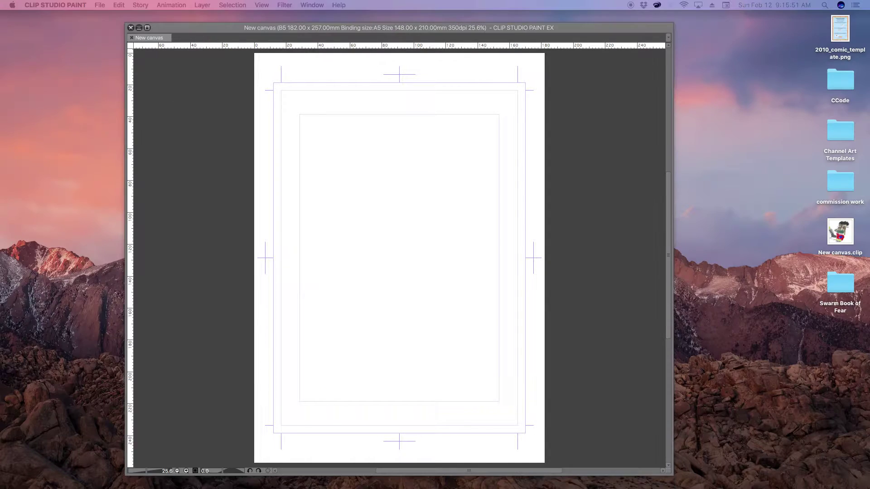
Open 2010_comic_template.png in Preview to view the 7 x 10.5 inch page reference
double_click(839, 28)
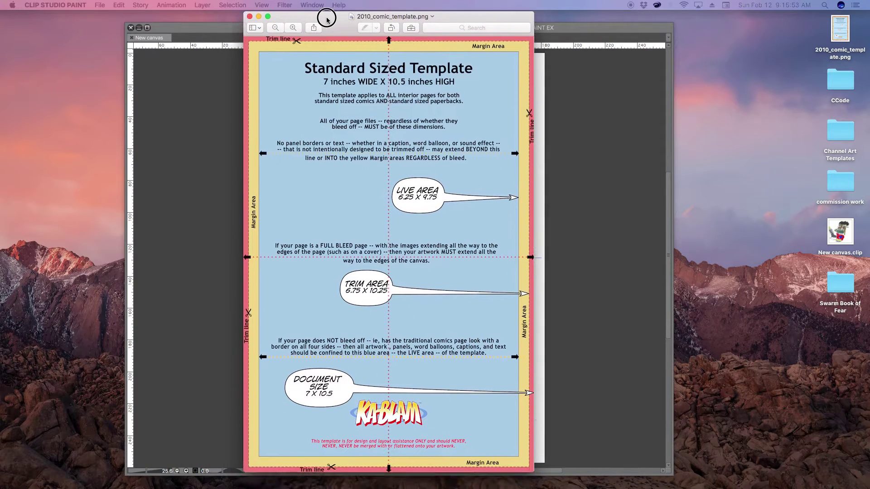
left_click_drag(327, 19, 328, 16)
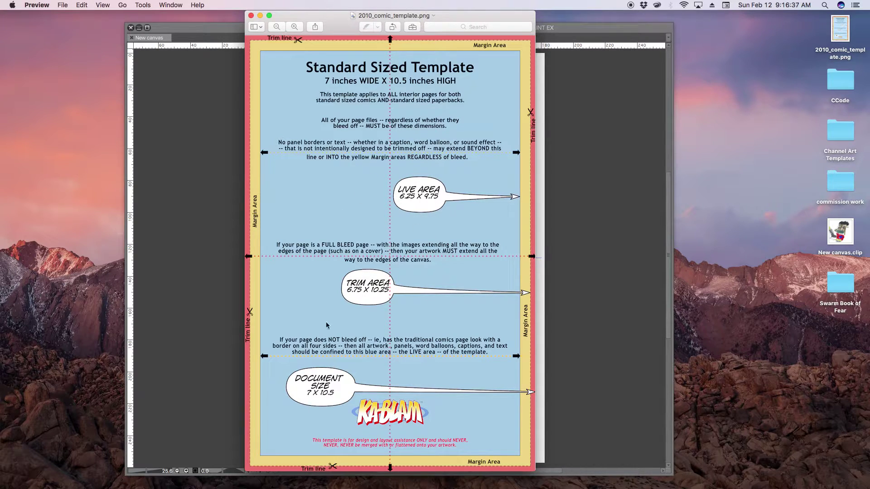
left_click(331, 19)
Close the template preview, check Clip Studio Paint's version info, then open the File menu
left_click(331, 19)
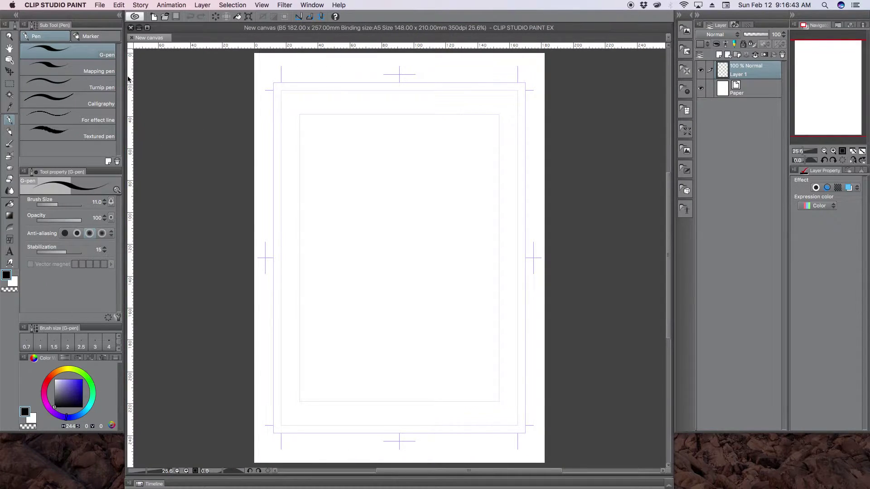
left_click(74, 6)
left_click(76, 15)
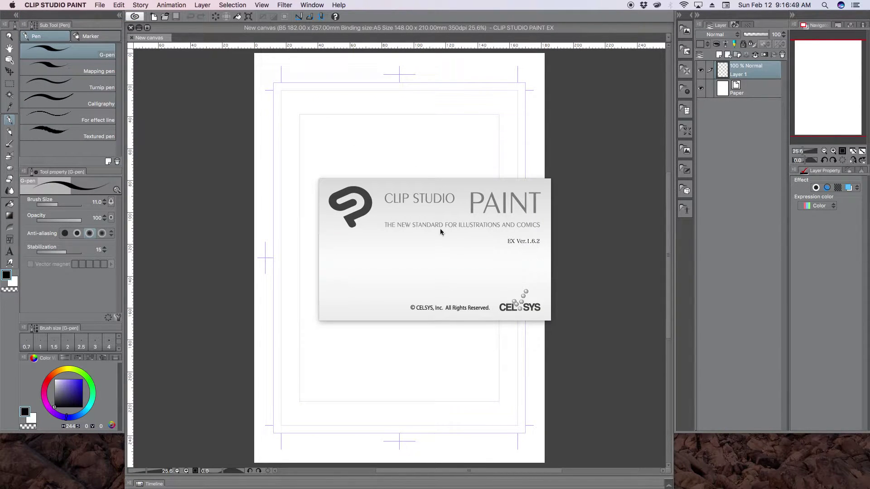
left_click(404, 221)
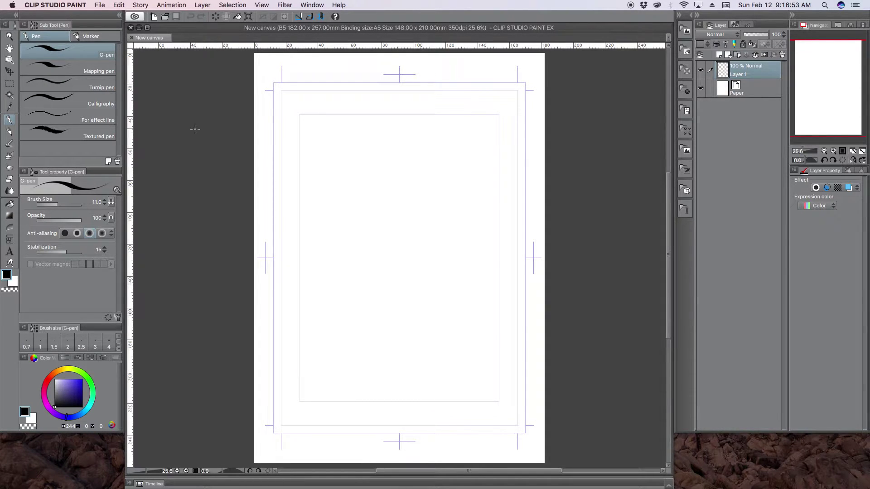
left_click(99, 5)
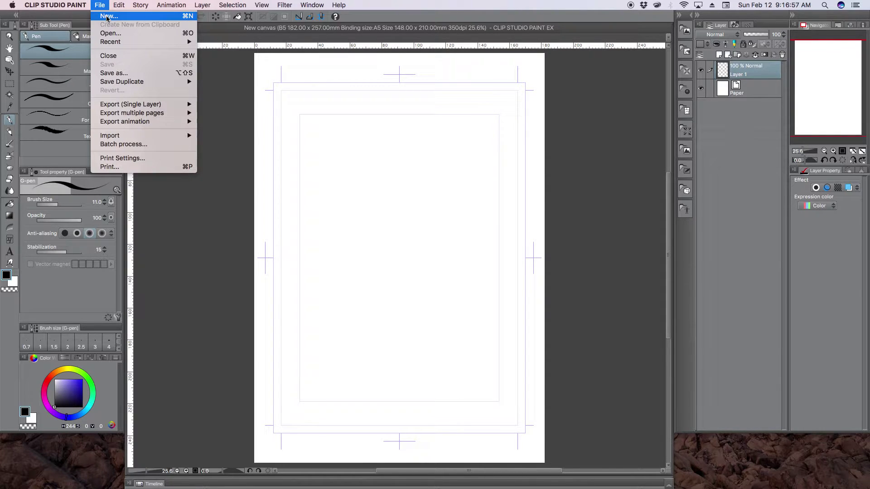
left_click(108, 16)
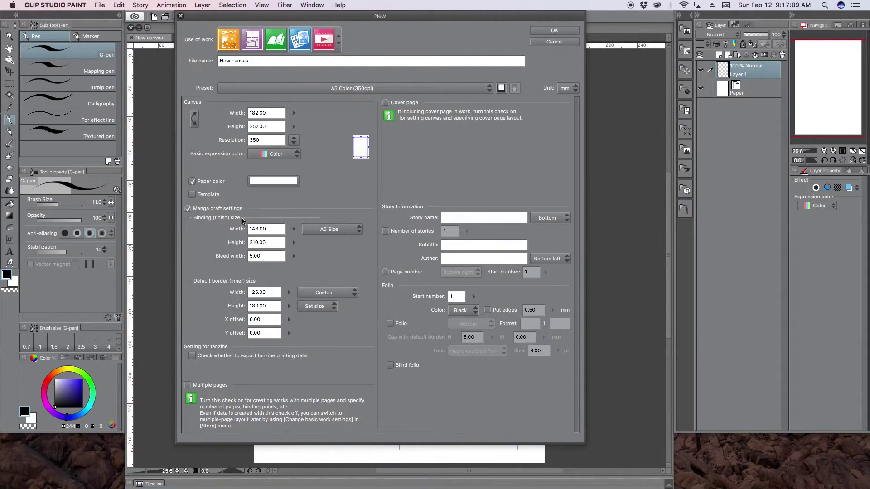
left_click(251, 44)
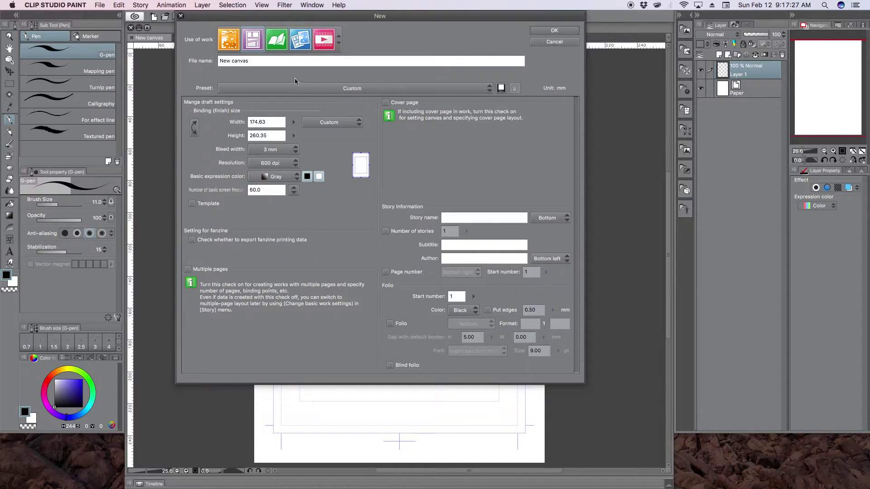
left_click(305, 48)
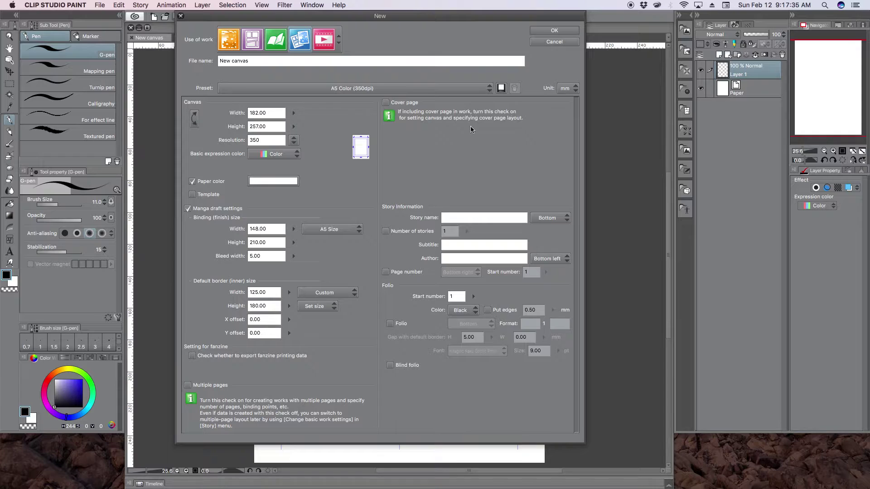
Name the new canvas 'YT Comic Templet' and switch its units to inches
triple_click(256, 62)
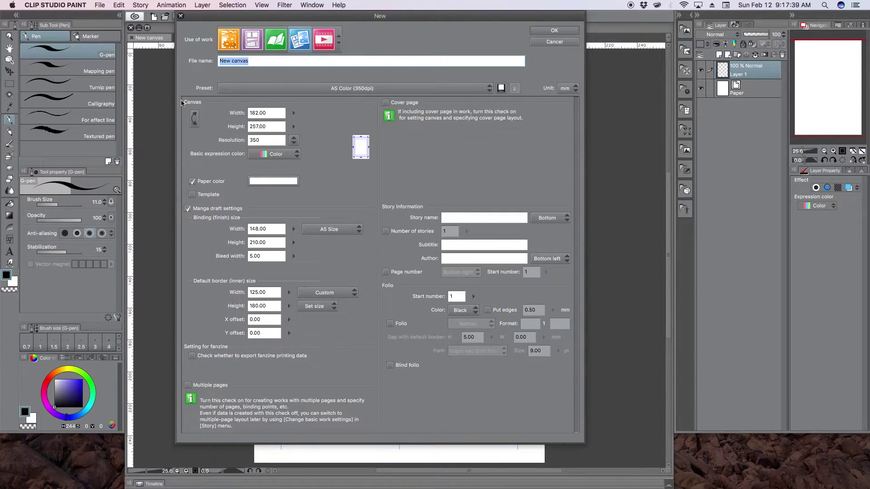
type("YT Comic Templete")
left_click(567, 90)
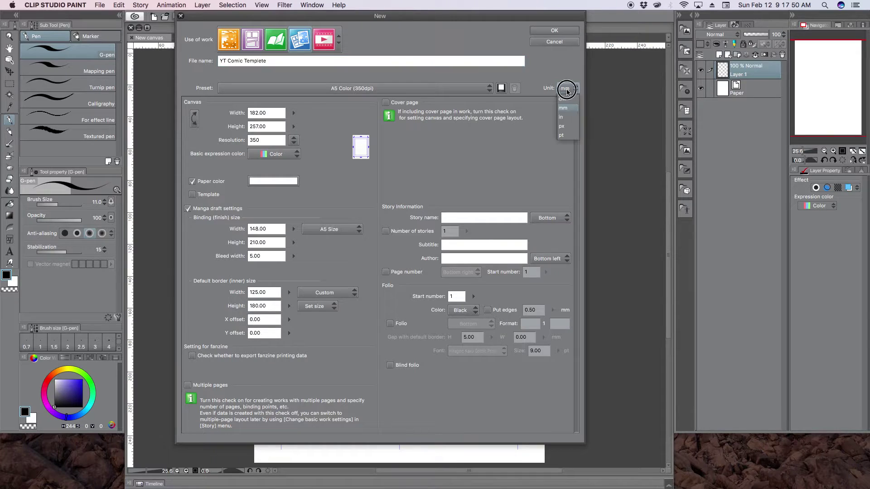
left_click(564, 118)
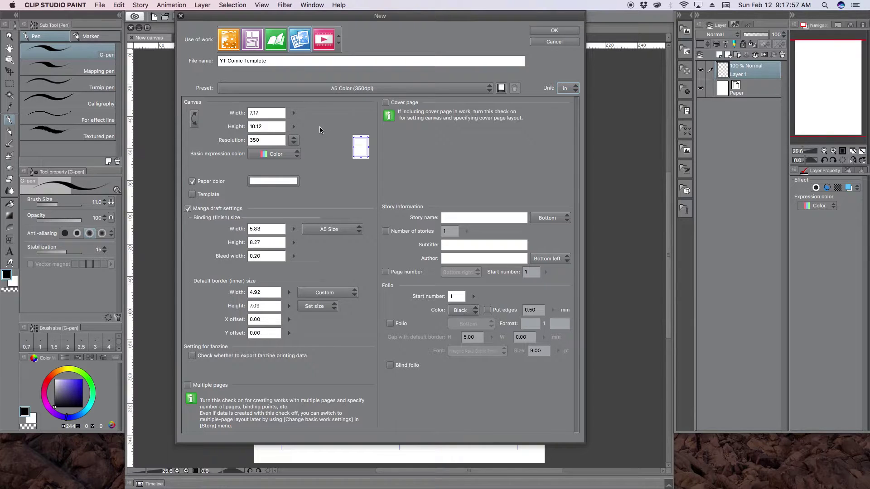
Set the canvas size to 7 x 10.5 inches
double_click(267, 113)
type("7")
left_click(249, 125)
left_click_drag(249, 125, 206, 125)
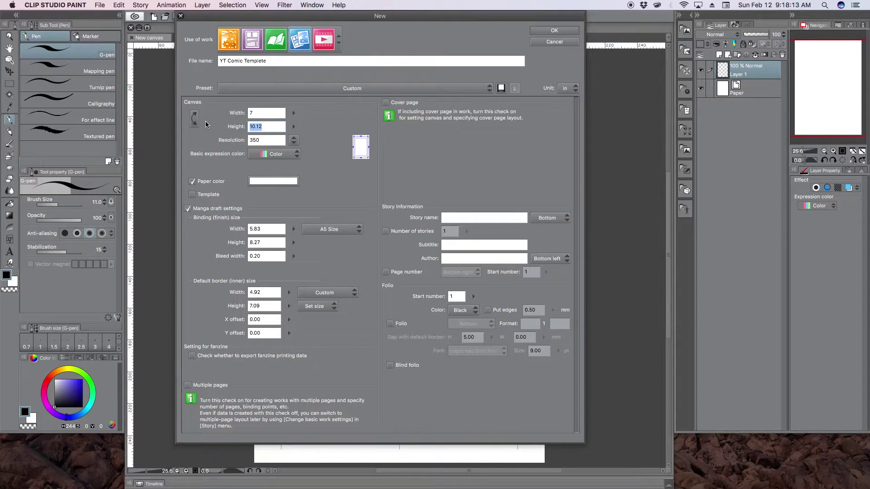
type("10.5")
Choose 300 dpi from the resolution presets
left_click(295, 140)
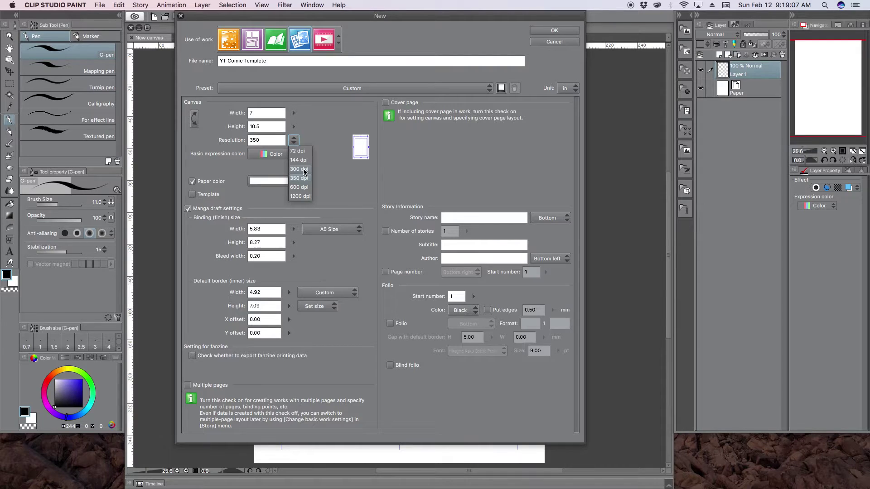
left_click(303, 169)
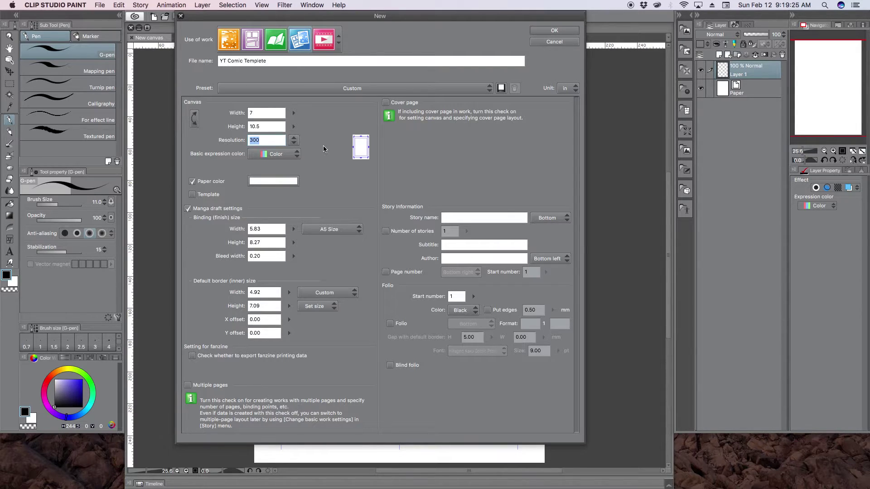
Try 600 and 300 dpi resolution presets, settling back on 600 dpi
left_click(294, 141)
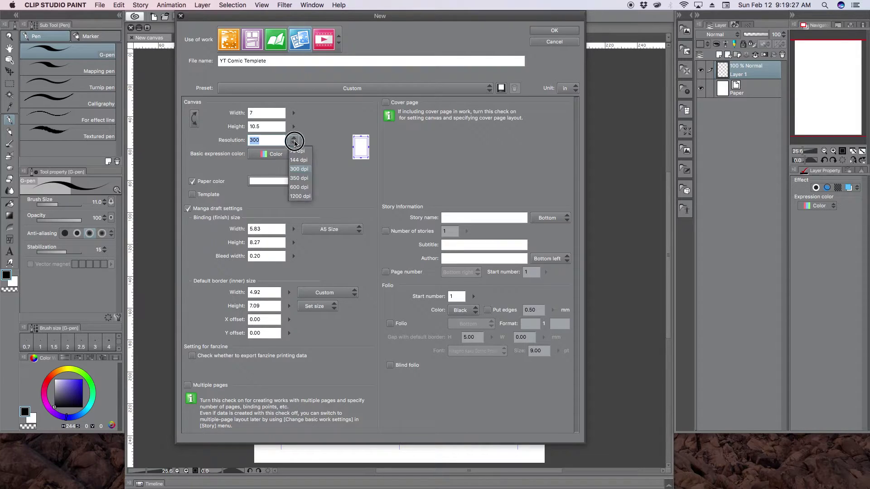
left_click(299, 187)
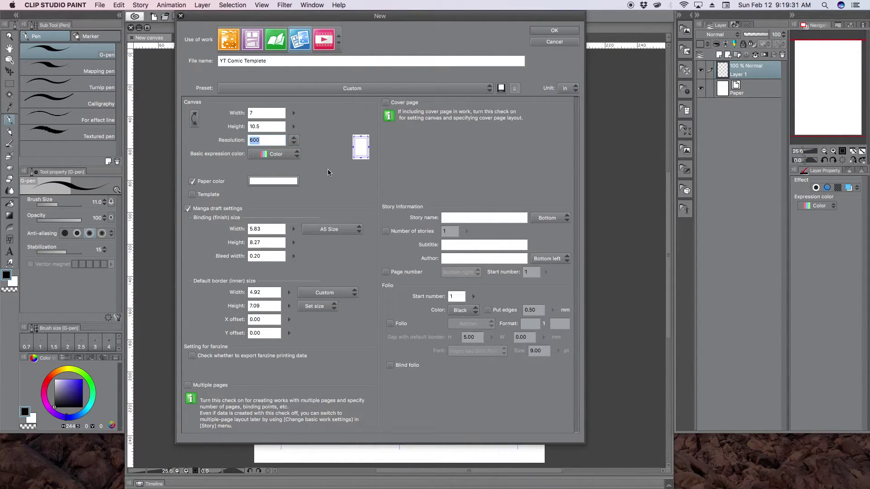
left_click(263, 141)
left_click(293, 140)
left_click(300, 172)
left_click(293, 140)
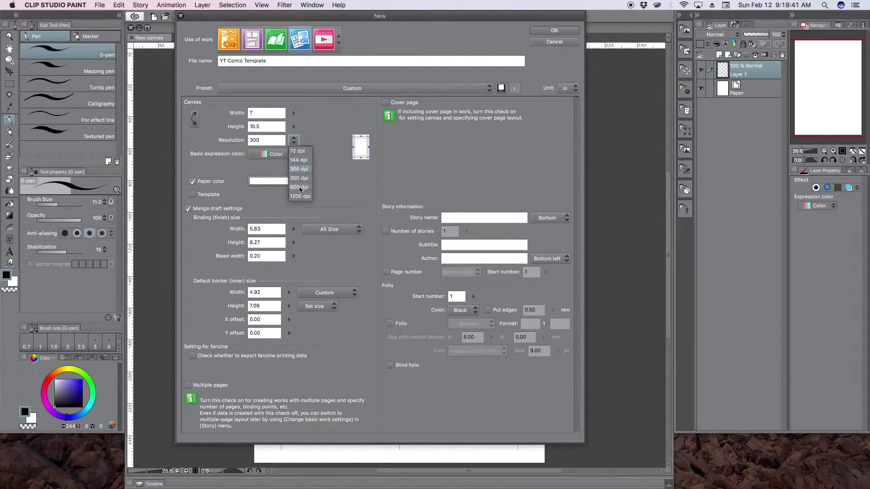
left_click(299, 187)
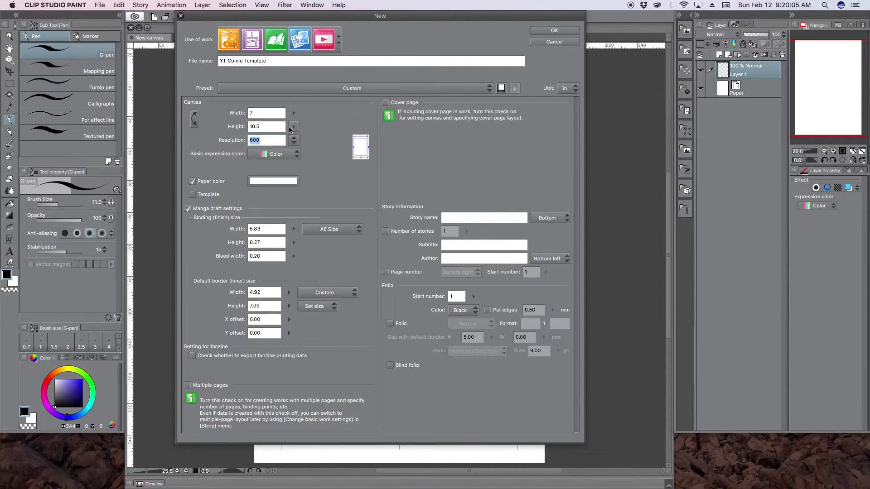
left_click(295, 142)
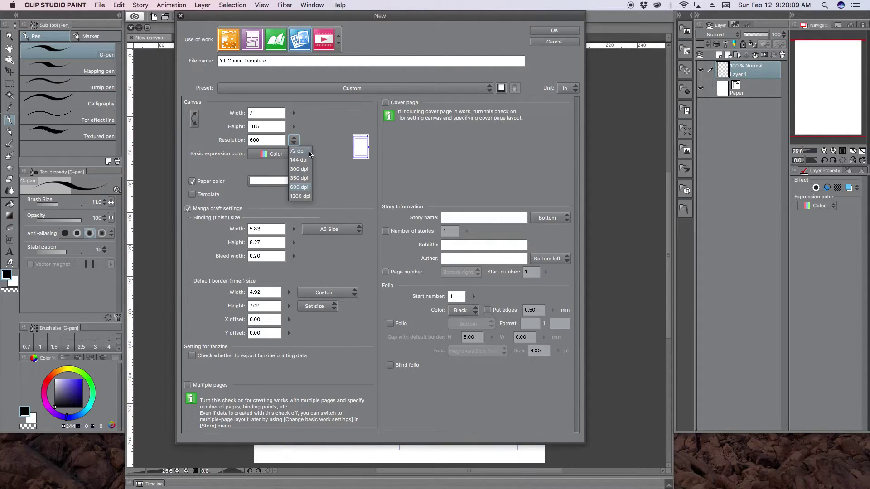
Alternate the resolution between 72 and 300 dpi, ending at 300 dpi
left_click(308, 151)
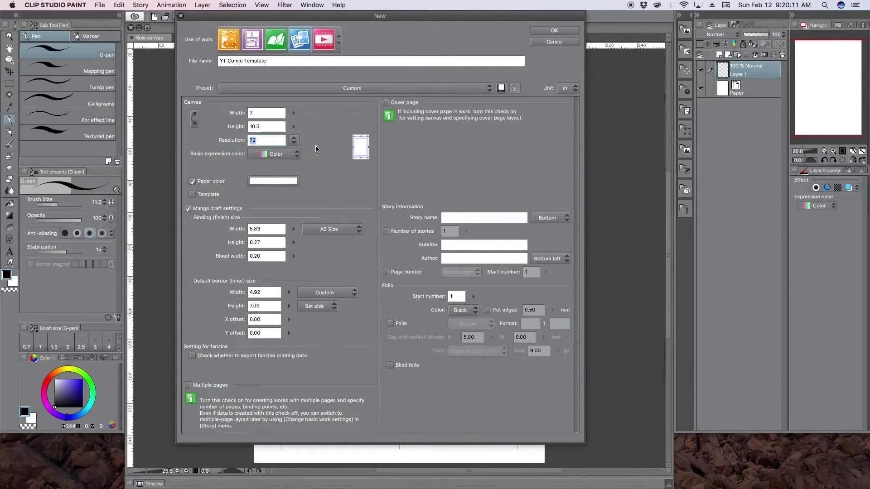
left_click(274, 139)
left_click(293, 140)
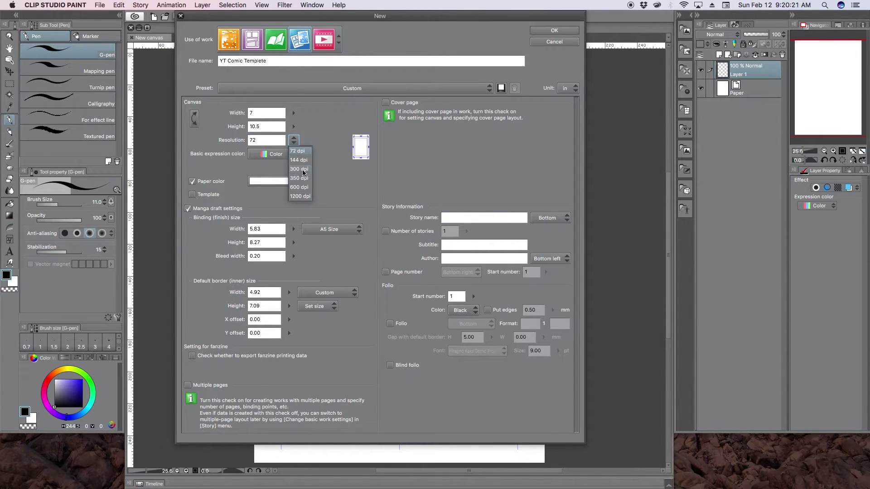
left_click(301, 169)
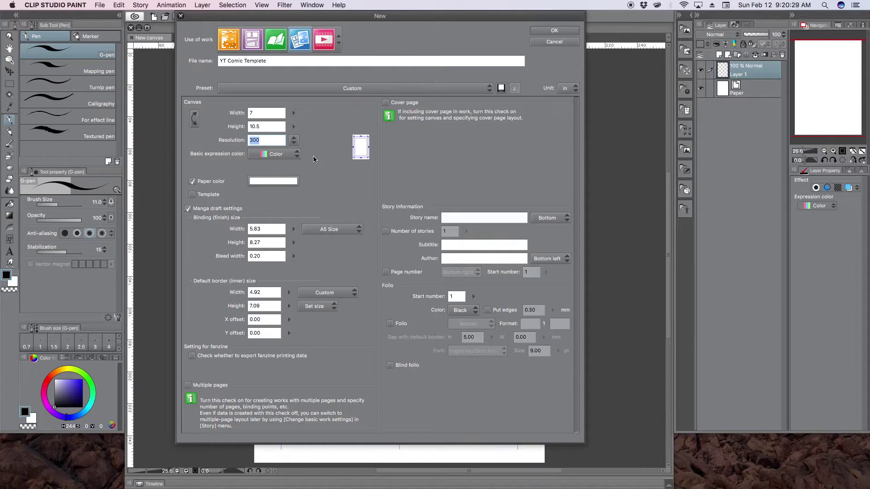
left_click(294, 143)
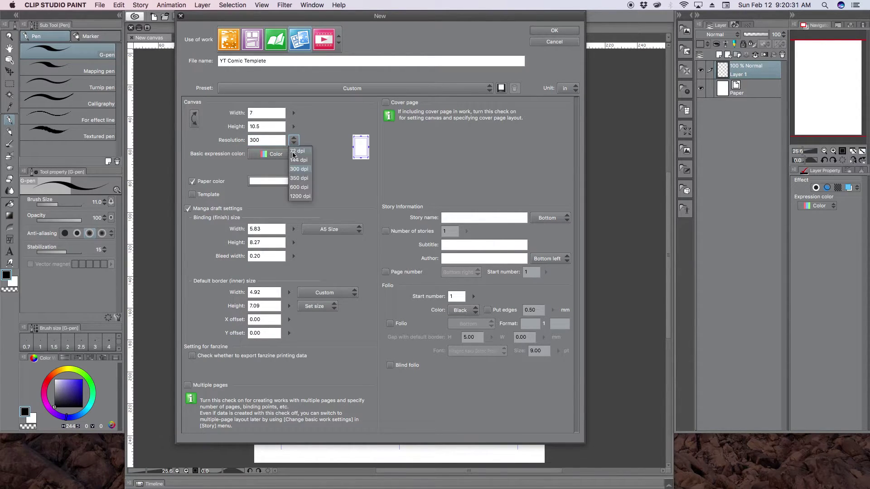
left_click(298, 141)
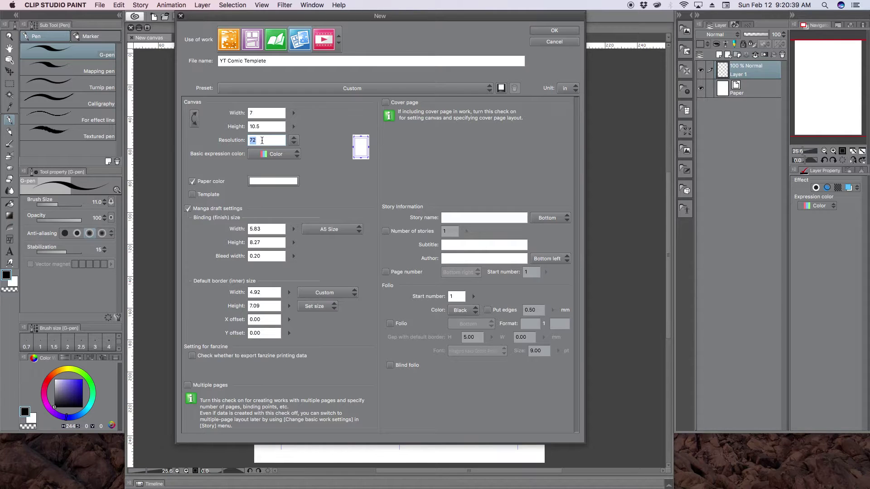
left_click(293, 143)
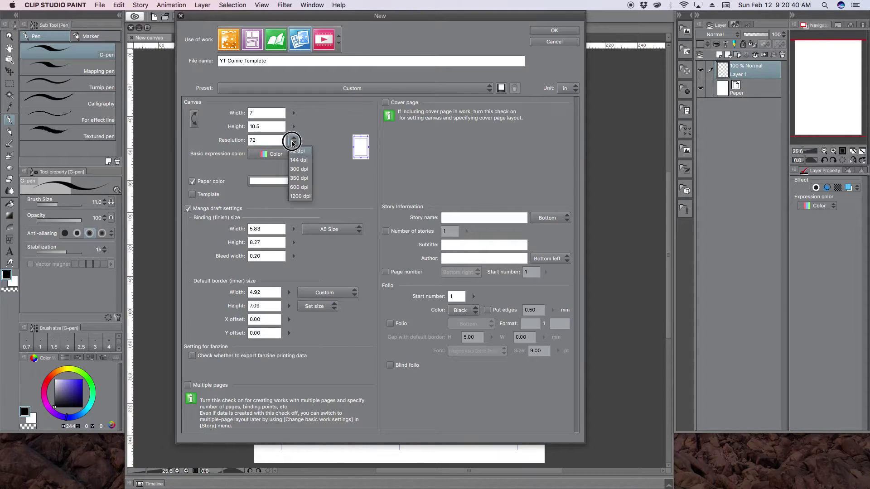
left_click(299, 169)
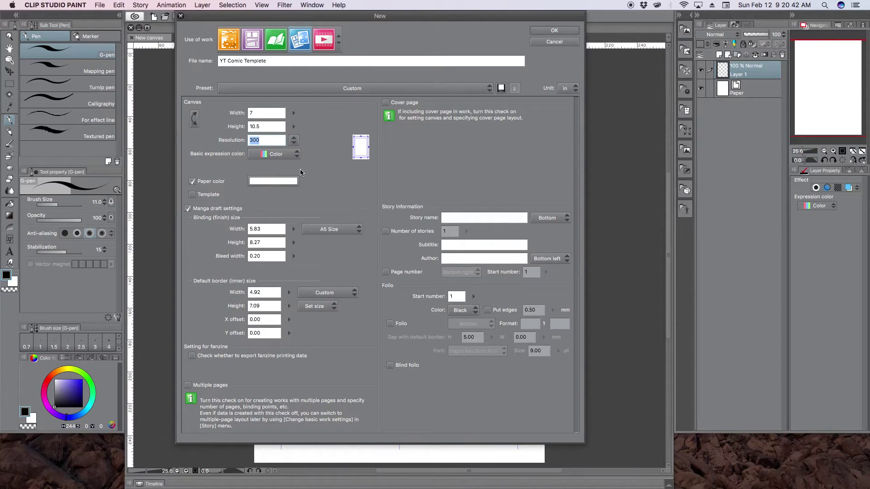
Cycle the basic expression colour through Color, Gray and Monochrome, ending on Gray
left_click(273, 154)
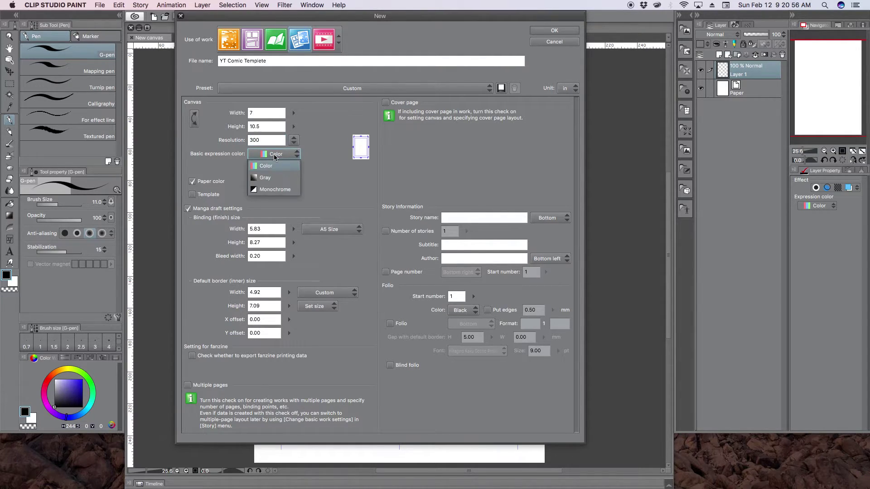
left_click(269, 180)
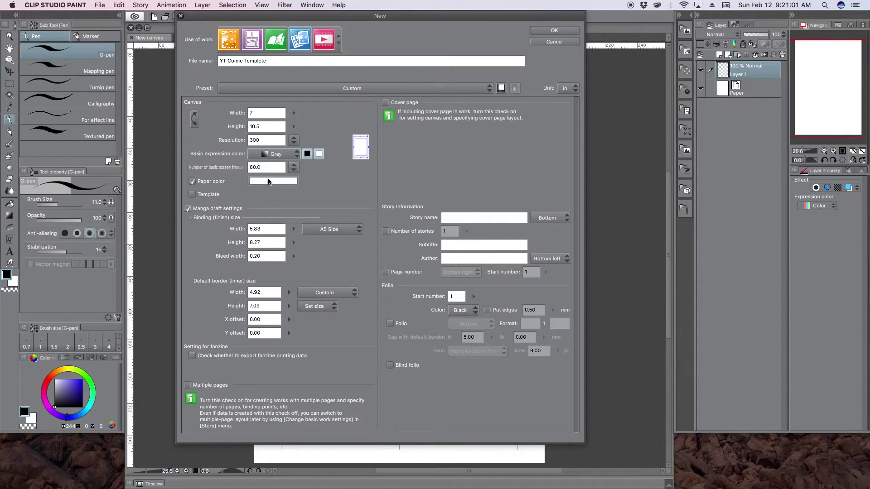
left_click(278, 155)
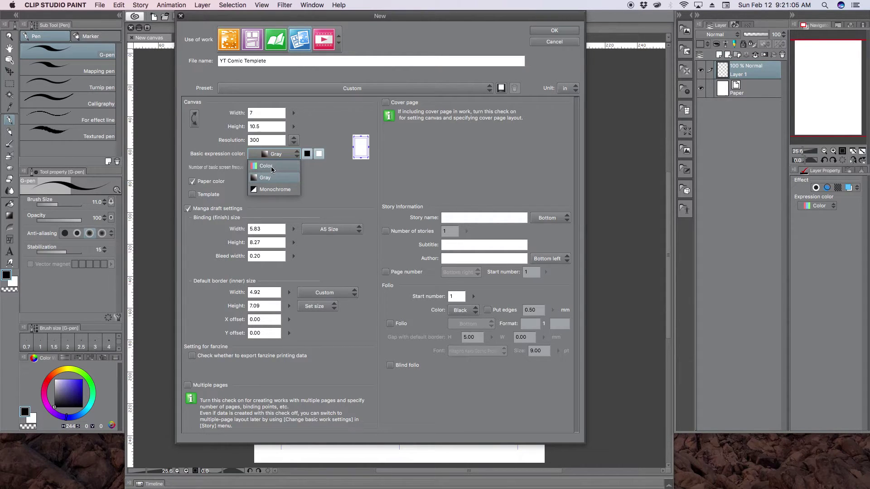
left_click(271, 168)
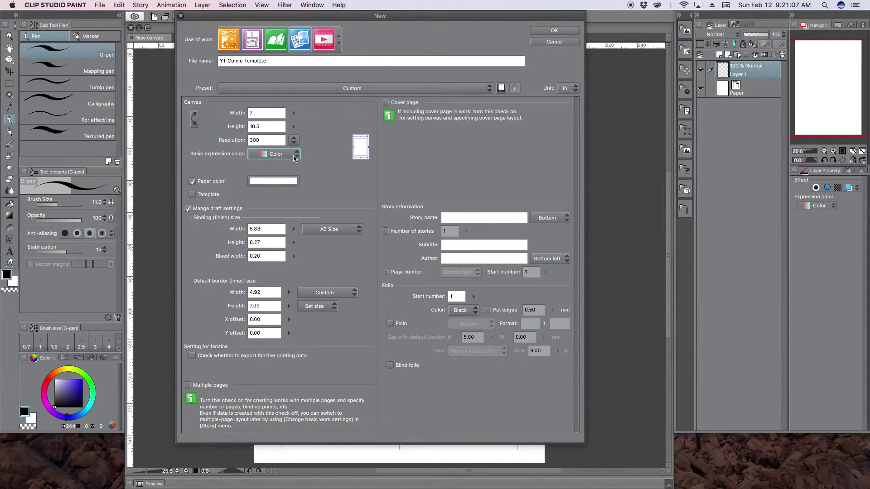
left_click(292, 157)
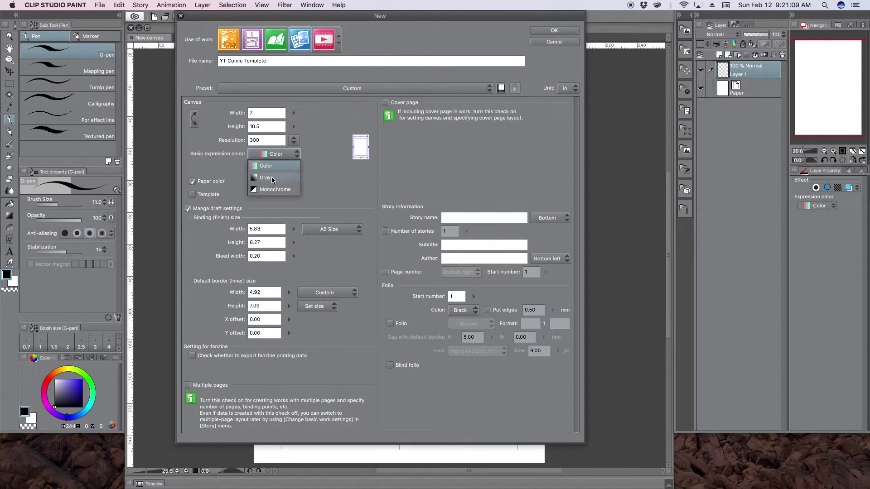
left_click(271, 179)
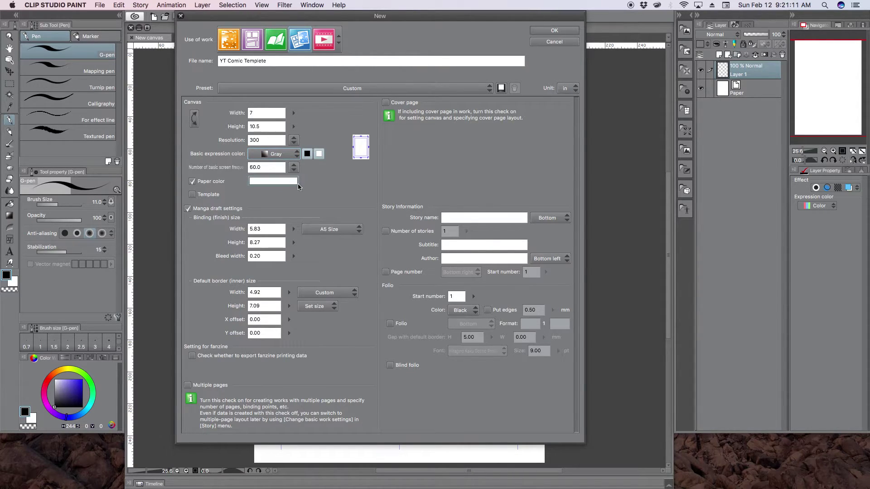
left_click(287, 154)
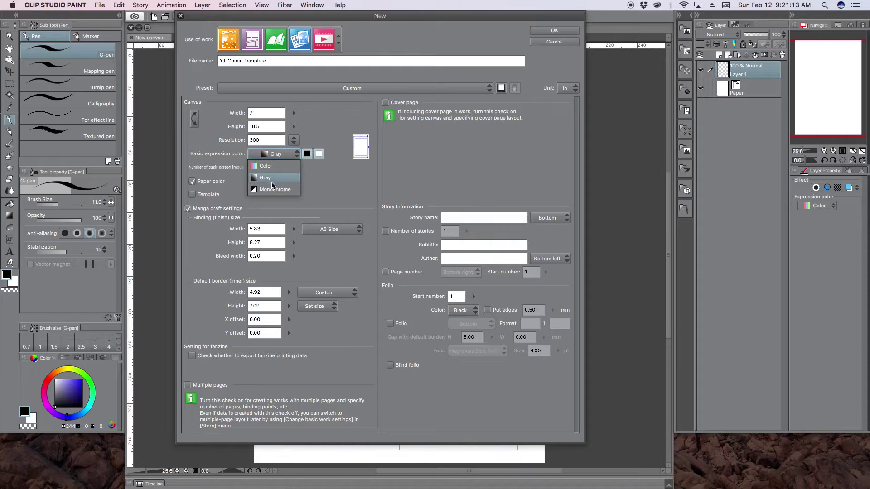
left_click(273, 189)
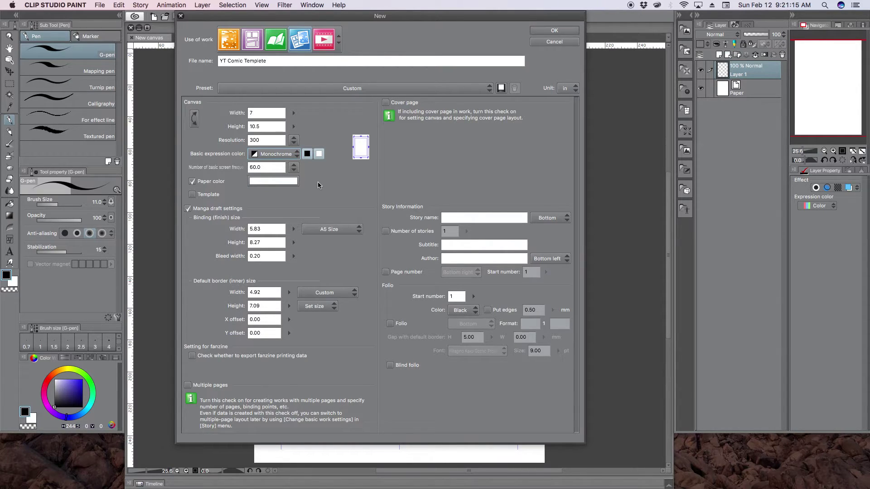
left_click(276, 154)
left_click(271, 177)
left_click(276, 155)
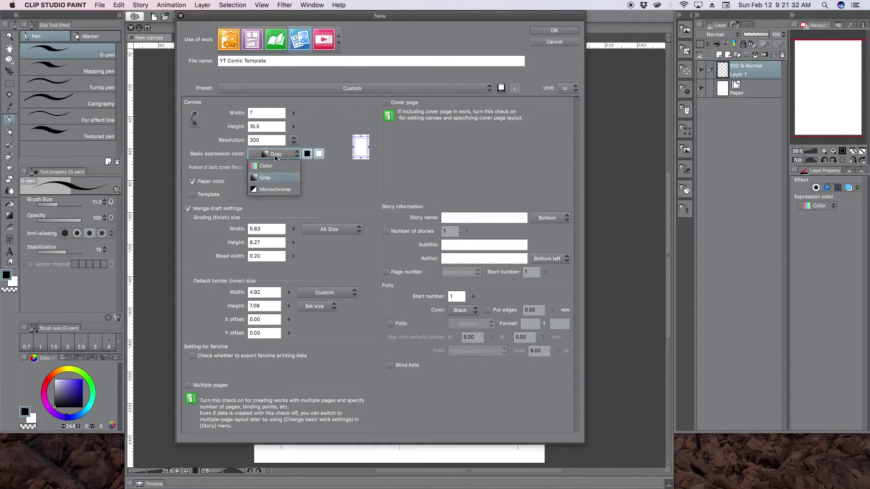
left_click(288, 181)
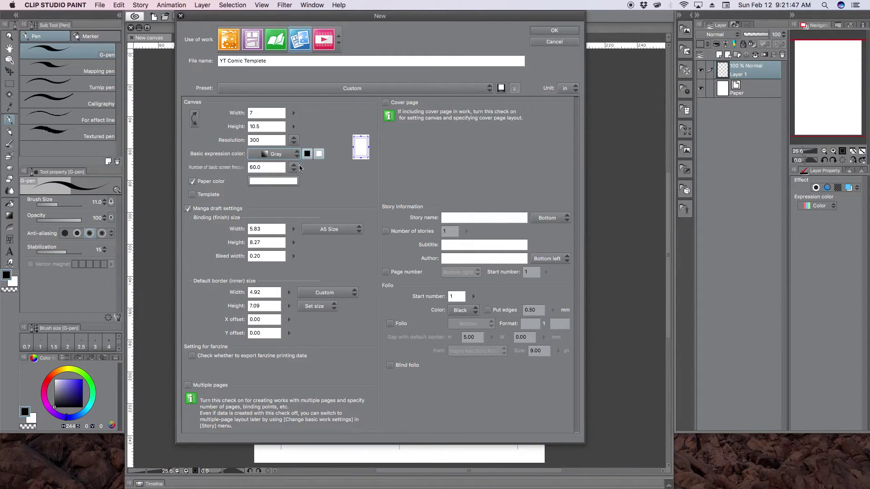
Set expression colour to Color, binding size 6.75 x 10.25 in, and create the canvas
left_click(290, 155)
left_click(287, 164)
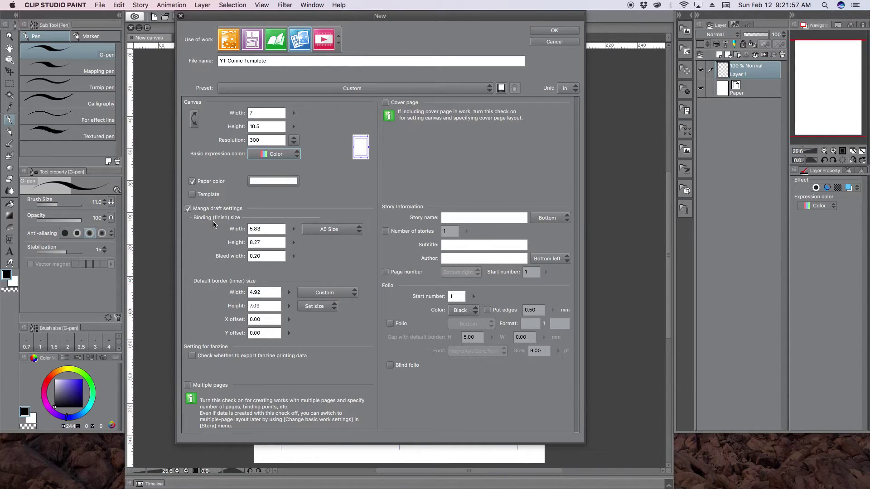
left_click(262, 228)
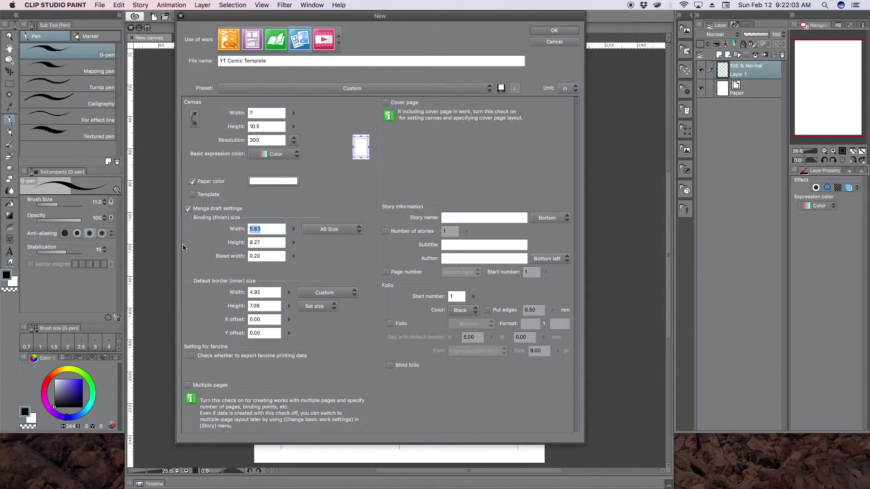
type("6.75")
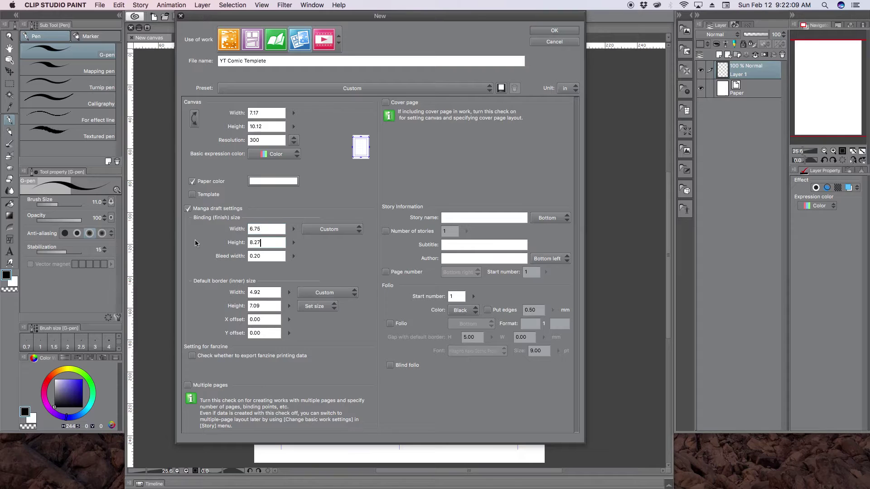
key("Tab")
type("10.25")
left_click(261, 256)
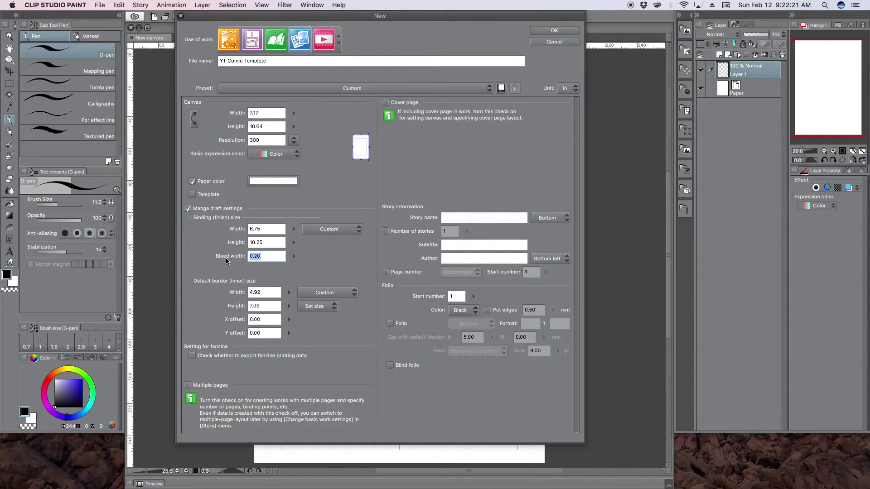
key("Return")
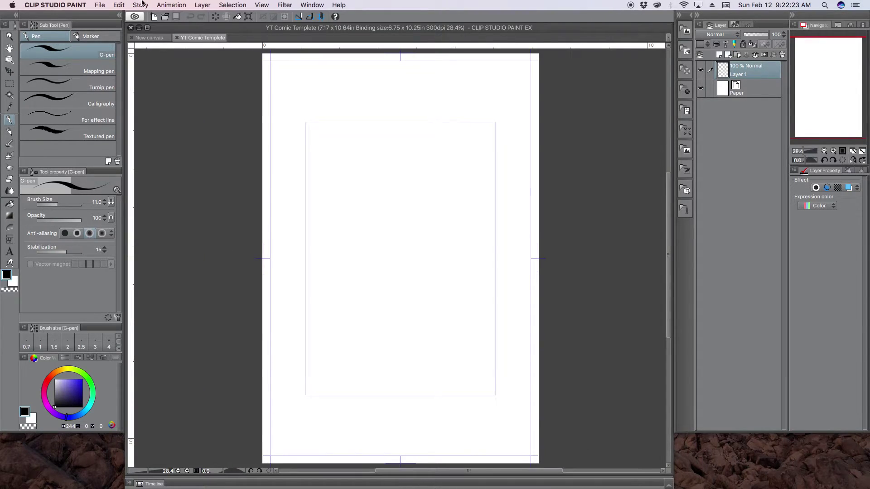
Close the YT Comic Templete canvas and reopen the New canvas dialog
left_click(177, 38)
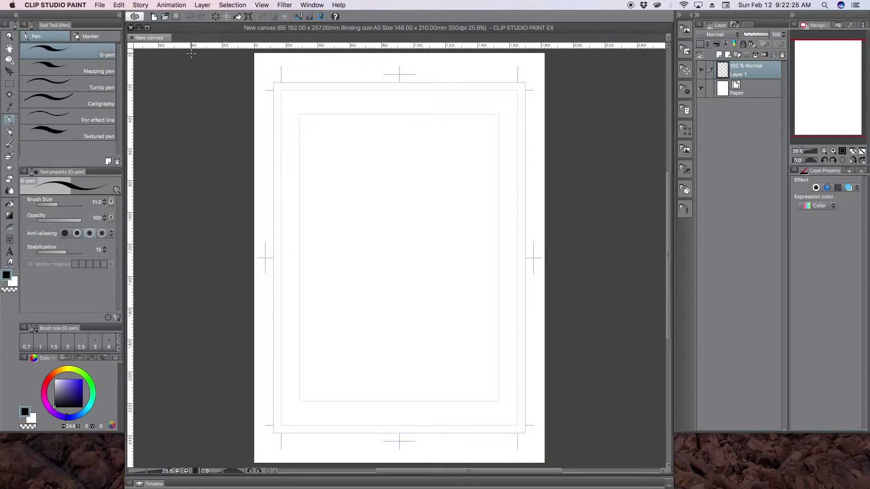
left_click(100, 5)
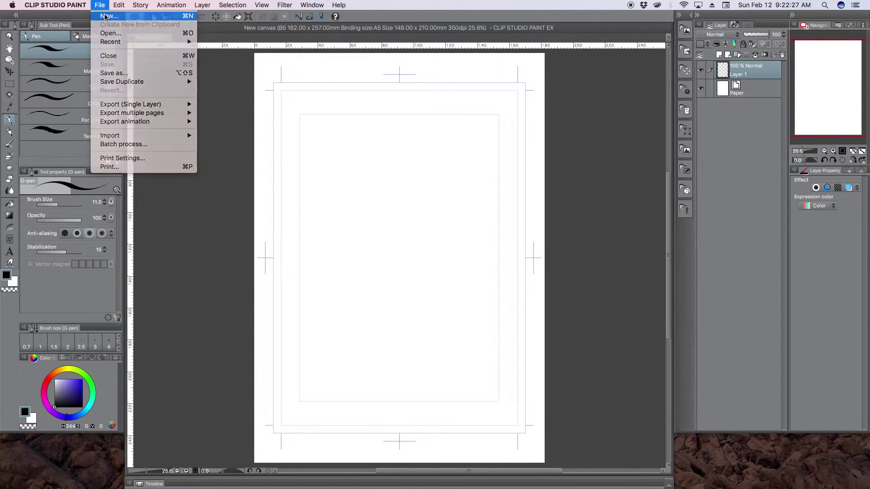
left_click(210, 131)
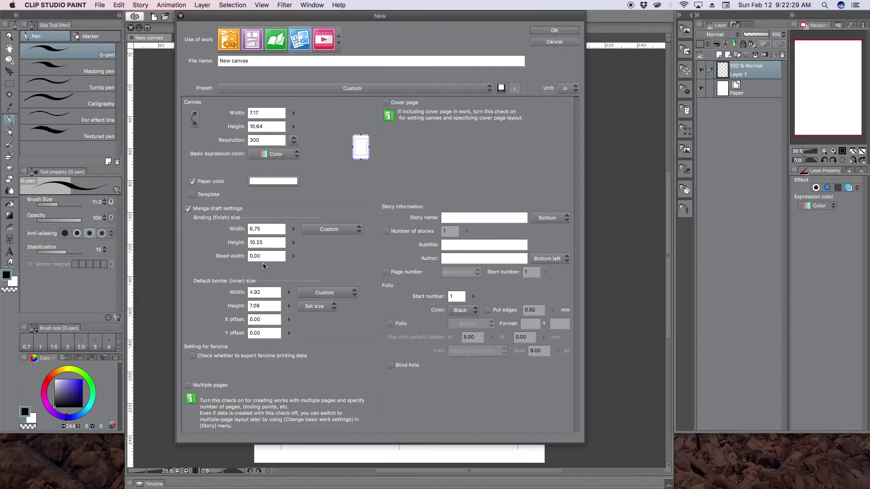
Set the canvas width to 7 and height to 10.5 inches
left_click(229, 111)
type("7")
left_click(240, 127)
type("10.5")
left_click(272, 256)
Set the default inner border to 6.25 x 9.75 inches
key("Tab")
type("6.25")
left_click(265, 310)
double_click(264, 308)
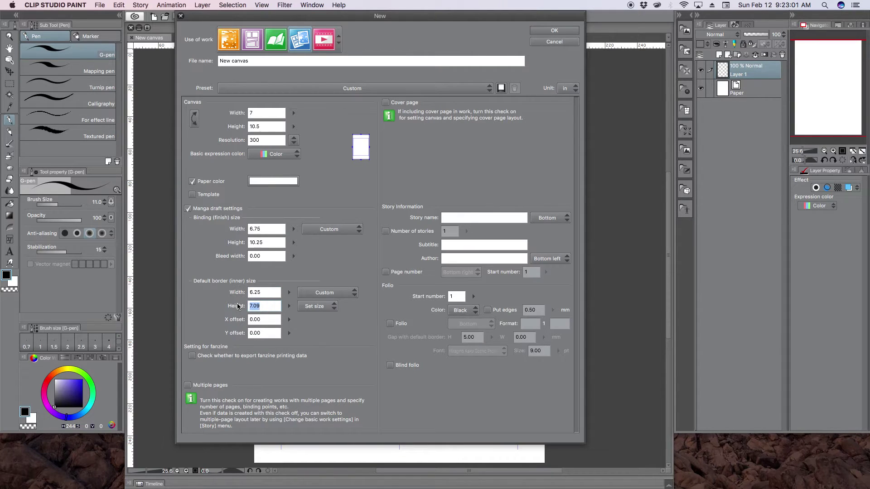
type("9.75")
left_click(266, 320)
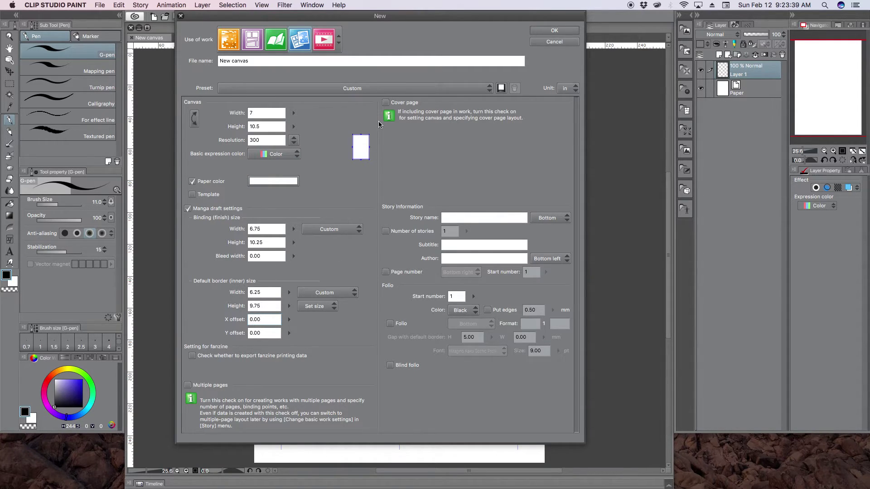
Replace the canvas file name with 'YT Comic Templete'
left_click(200, 63)
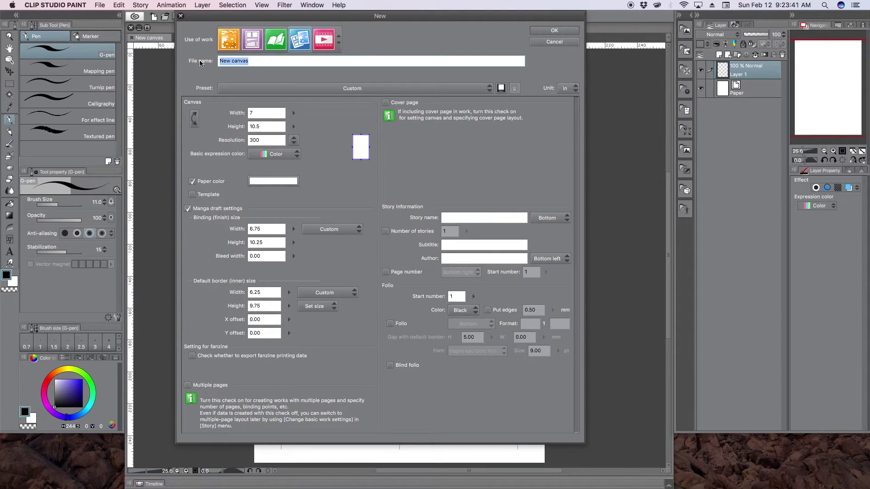
type("YT")
type(" Cp")
type(" Comic")
type(" T")
type("emplete")
Register an 'American Style Comic' preset that includes Resolution and Paper color
left_click(501, 88)
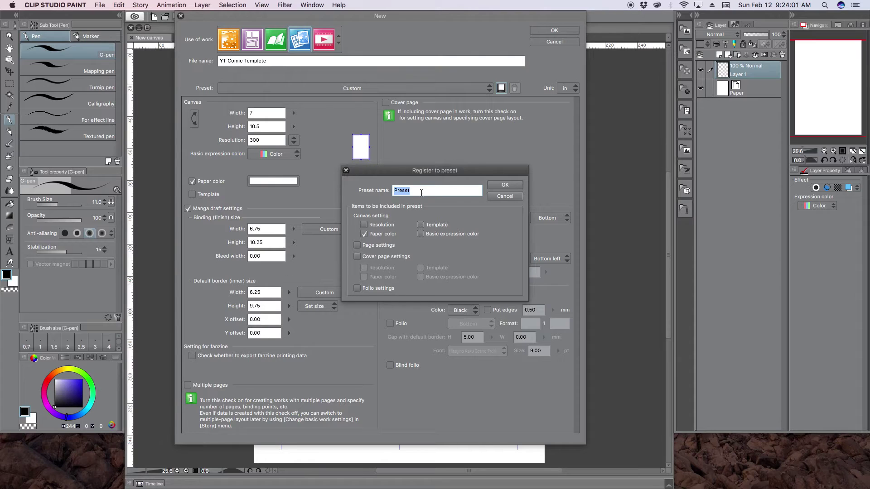
type("American Style Comic")
left_click(365, 225)
left_click(420, 225)
left_click(421, 234)
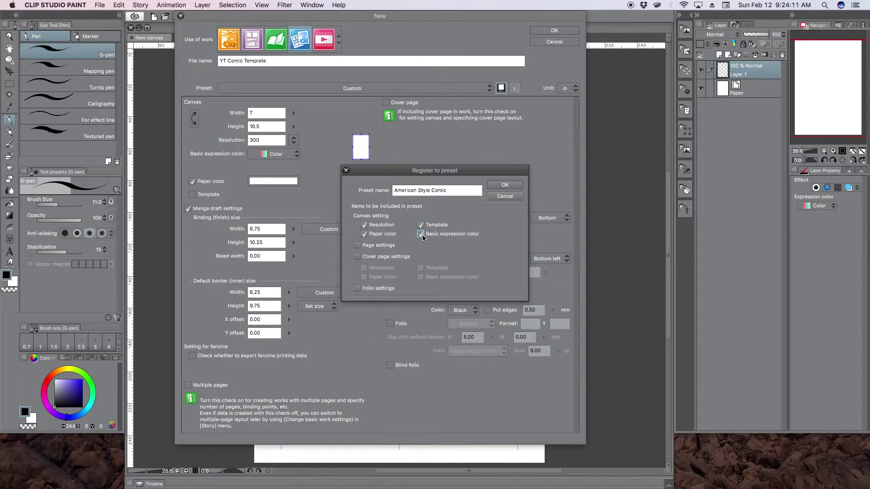
left_click(420, 234)
left_click(420, 225)
left_click(367, 227)
left_click(370, 227)
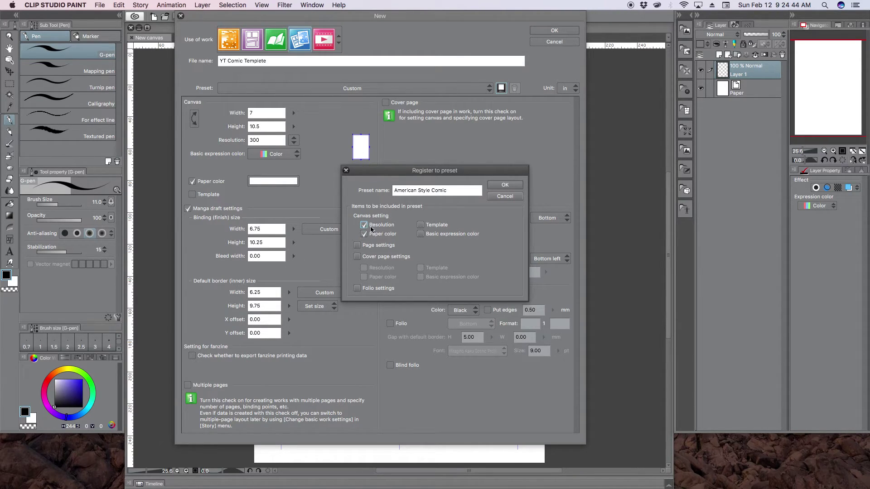
left_click(509, 189)
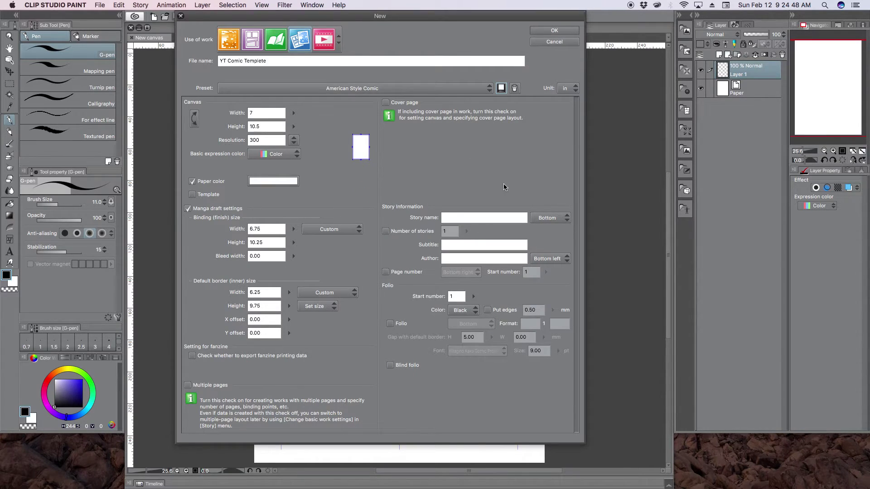
left_click(267, 92)
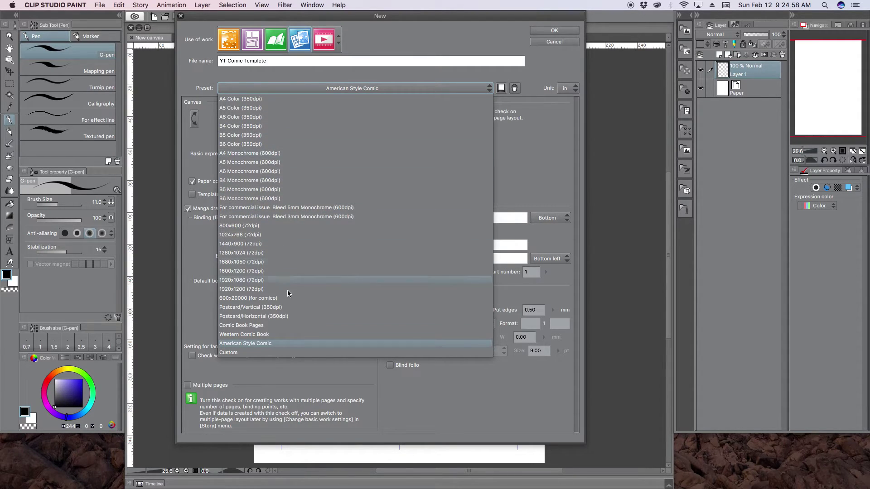
left_click(251, 326)
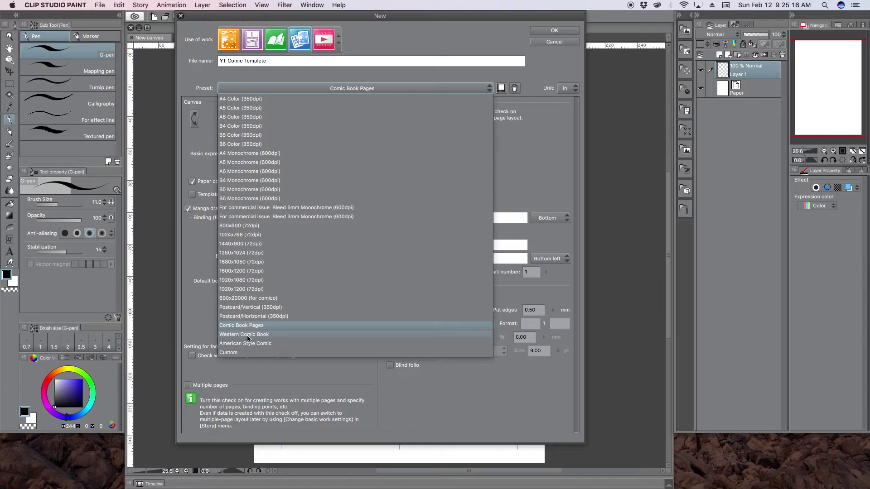
left_click(248, 335)
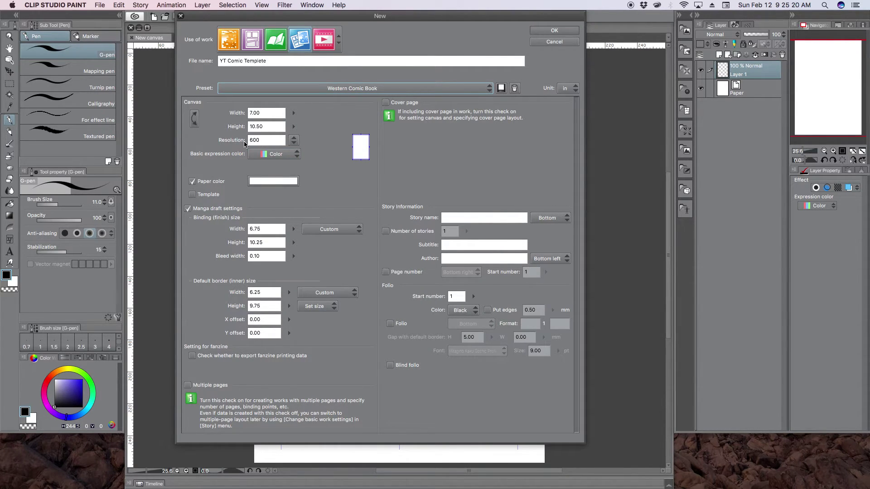
left_click(357, 89)
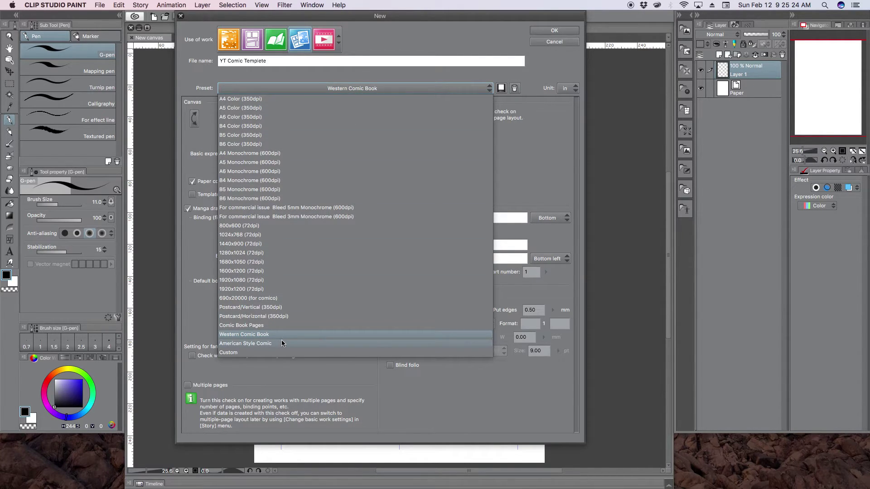
left_click(243, 345)
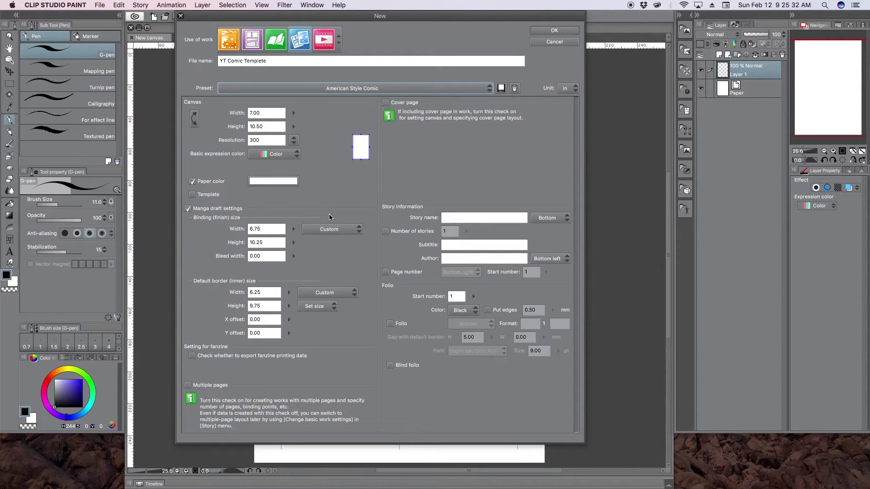
Create the 7 x 10.5 in, 300 dpi canvas and draw a long diagonal G-pen test stroke
left_click(564, 29)
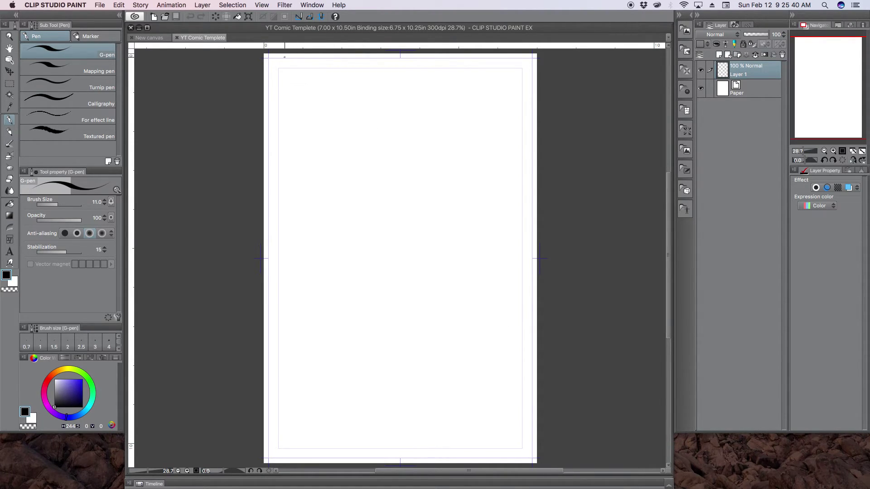
mouse_move(278, 69)
left_mouse_down()
mouse_move(325, 166)
mouse_move(457, 365)
mouse_move(522, 445)
left_mouse_up()
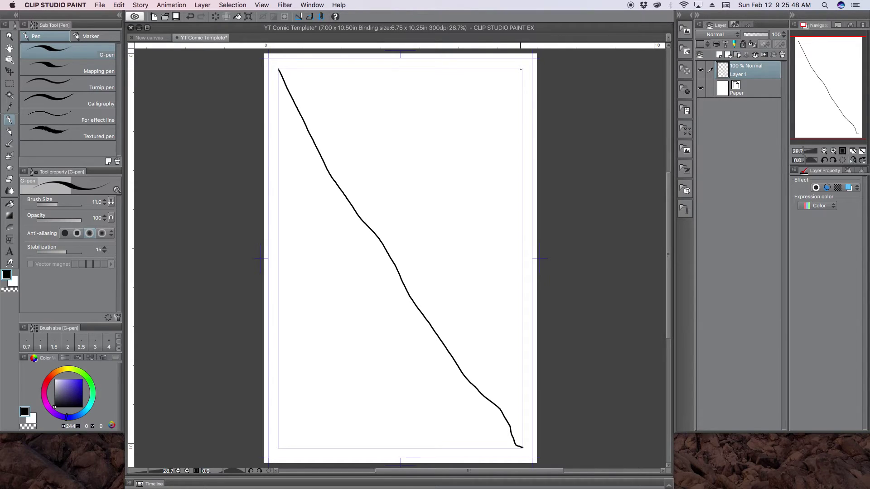
Cross the first stroke into a black X, then draw a wavy blue line down the left margin
mouse_move(520, 70)
left_mouse_down()
mouse_move(427, 232)
mouse_move(361, 308)
mouse_move(284, 442)
left_mouse_up()
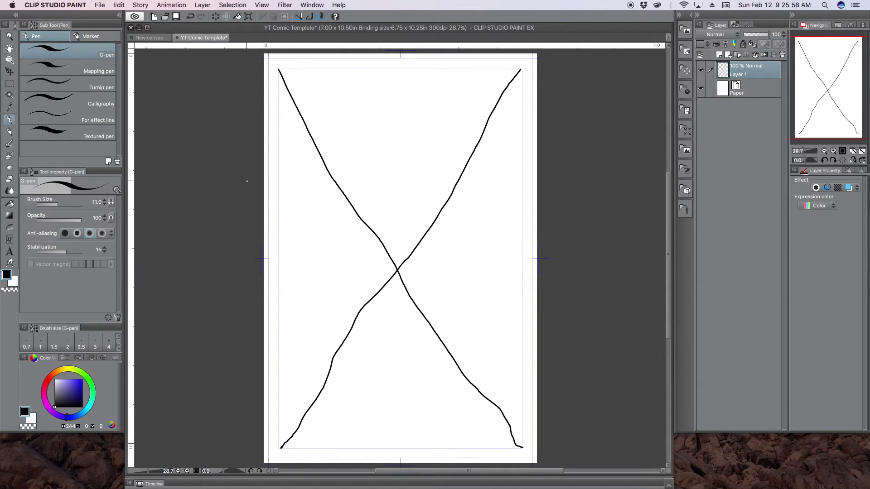
left_click_drag(78, 385, 88, 377)
mouse_move(269, 60)
left_mouse_down()
mouse_move(269, 166)
mouse_move(276, 204)
mouse_move(267, 228)
mouse_move(274, 267)
left_mouse_up()
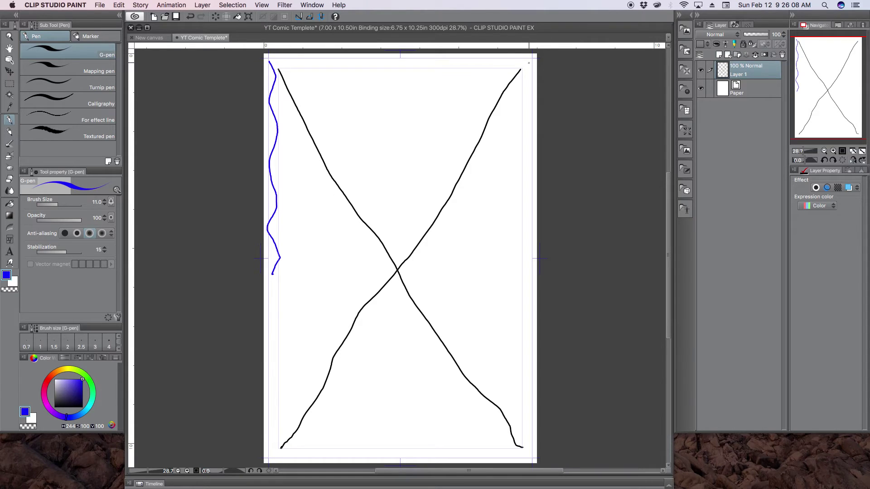
Draw a wavy blue line down the right margin and add small blue marks near both margin tops
left_click_drag(531, 60, 524, 189)
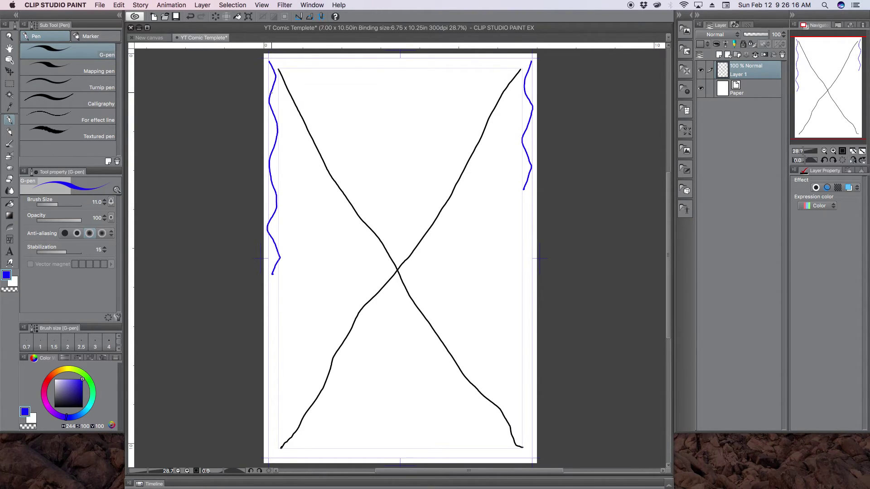
scroll(268, 100, "up", 3)
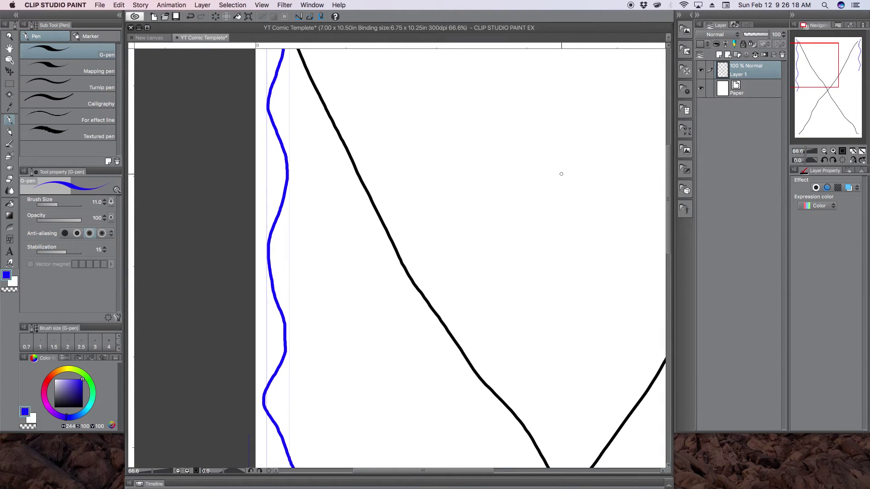
left_click_drag(667, 264, 666, 208)
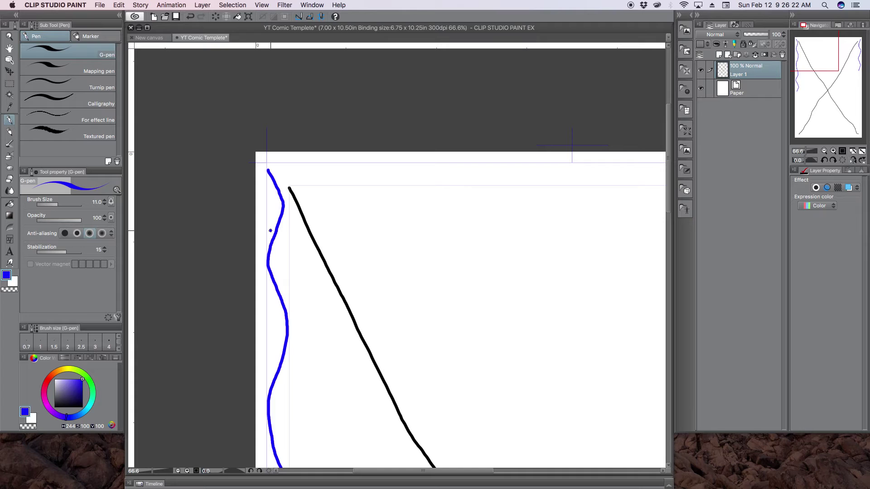
left_click_drag(271, 230, 271, 263)
left_click_drag(276, 228, 274, 264)
left_click_drag(276, 228, 267, 229)
scroll(276, 276, "down", 4)
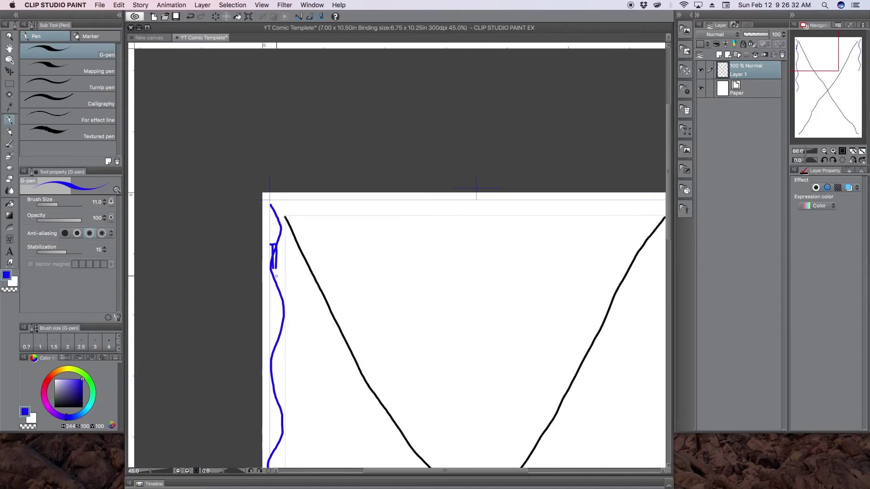
scroll(451, 287, "up", 3)
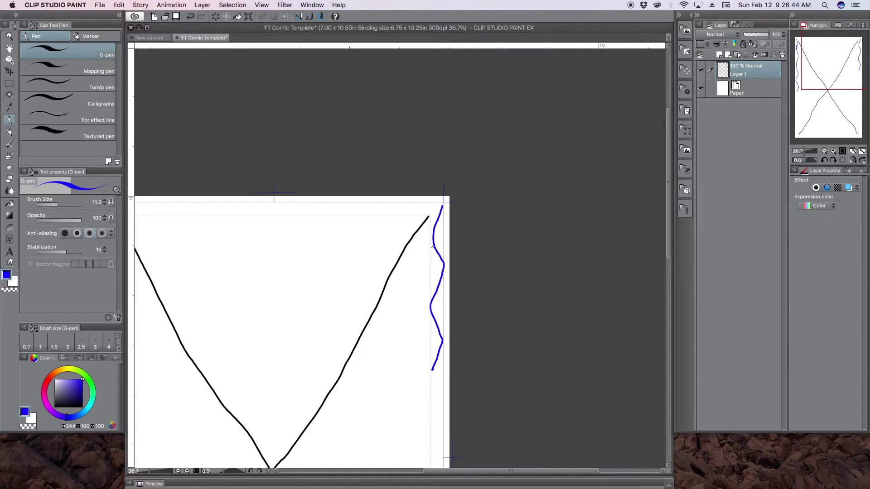
scroll(356, 308, "down", 5)
scroll(268, 305, "up", 5)
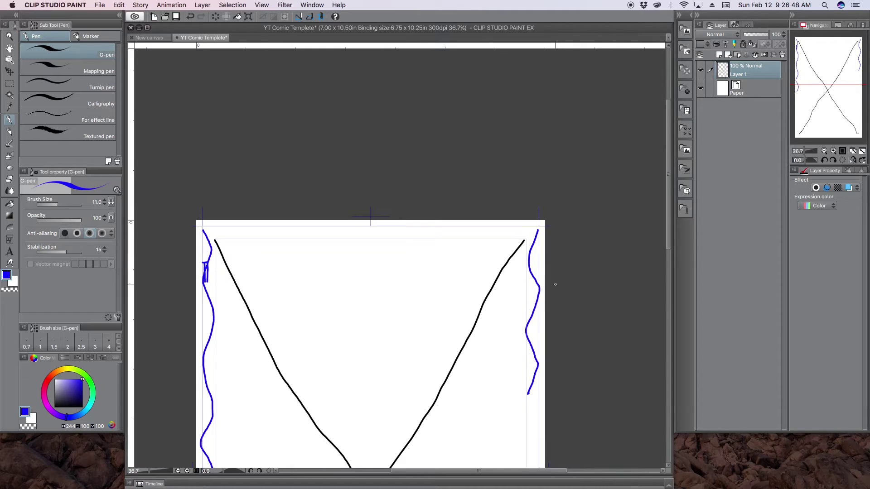
scroll(555, 284, "up", 1)
left_click_drag(534, 236, 530, 261)
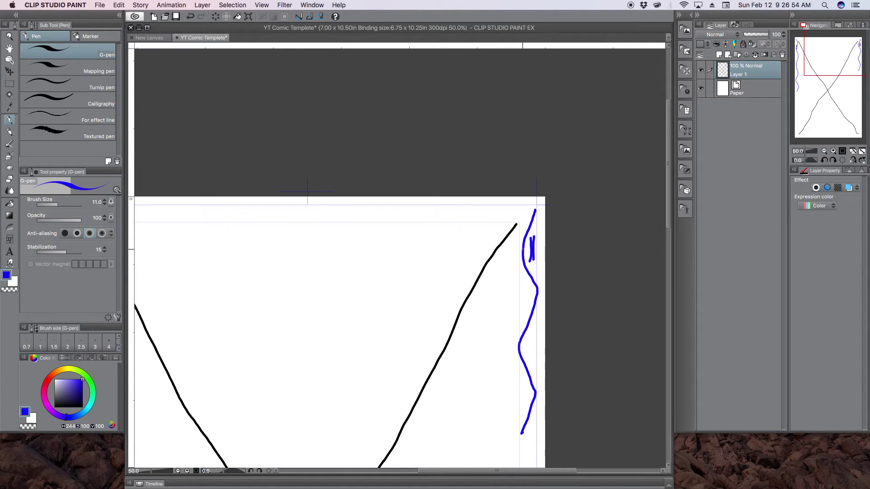
Finish the right-margin mark and sketch a blue balloon tail and outline in the top-right corner
left_click_drag(532, 247, 537, 249)
left_click_drag(418, 294, 437, 262)
mouse_move(420, 294)
left_mouse_down()
mouse_move(442, 290)
mouse_move(454, 268)
mouse_move(419, 247)
mouse_move(419, 214)
mouse_move(433, 203)
mouse_move(510, 208)
mouse_move(532, 224)
mouse_move(532, 255)
mouse_move(510, 274)
mouse_move(454, 269)
left_mouse_up()
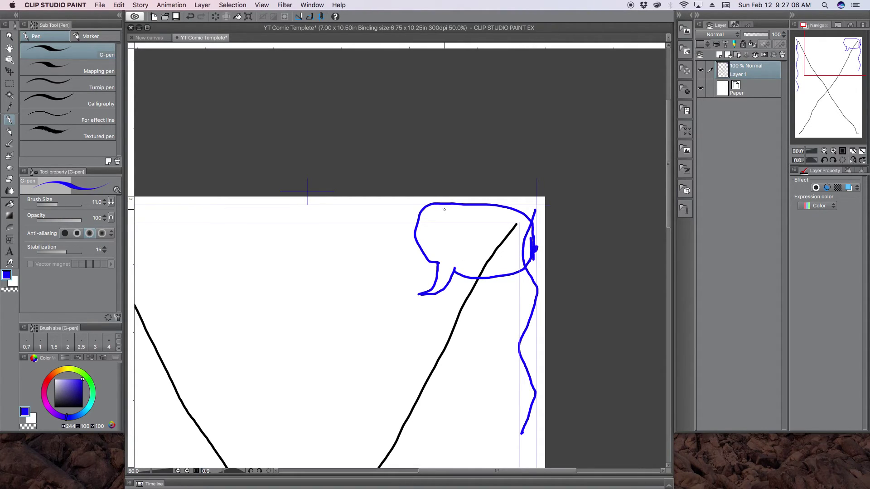
mouse_move(426, 207)
left_mouse_down()
mouse_move(526, 207)
mouse_move(524, 252)
left_mouse_up()
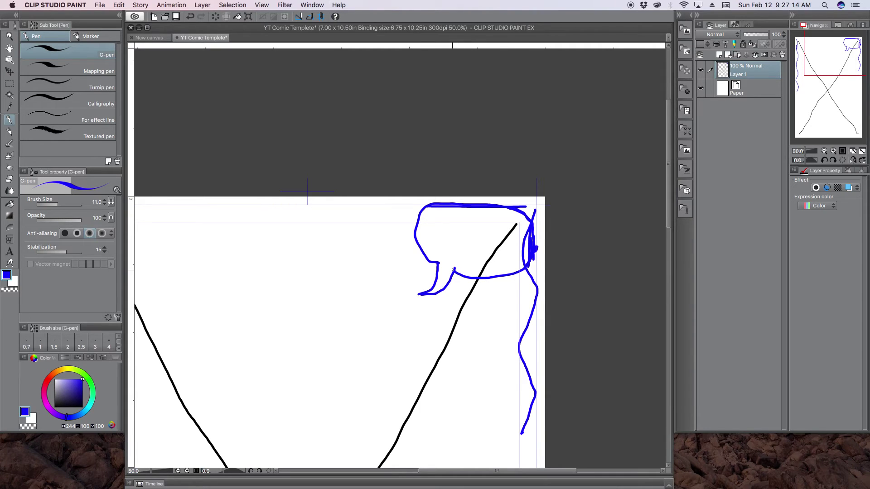
scroll(451, 275, "down", 2)
scroll(451, 275, "up", 1)
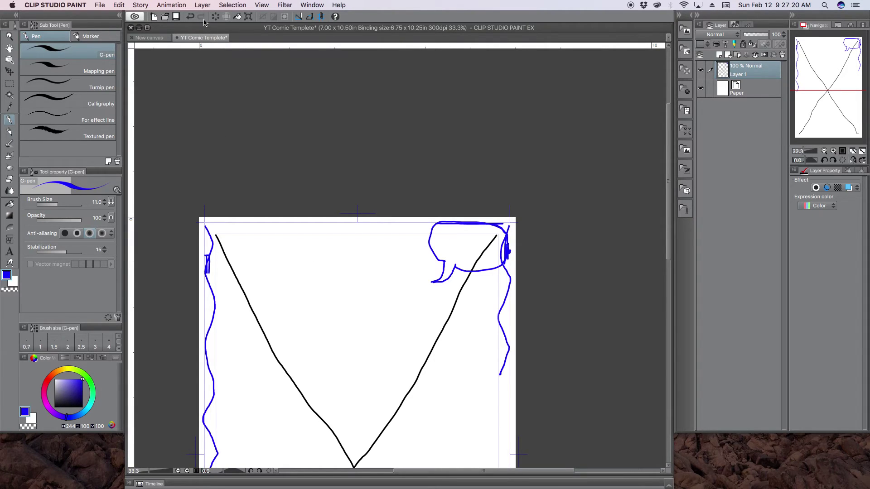
Undo the five balloon strokes, redraw a rounder blue balloon with tail, and switch to green
left_click(190, 17)
left_click(190, 16)
left_click(190, 17)
left_click(190, 17)
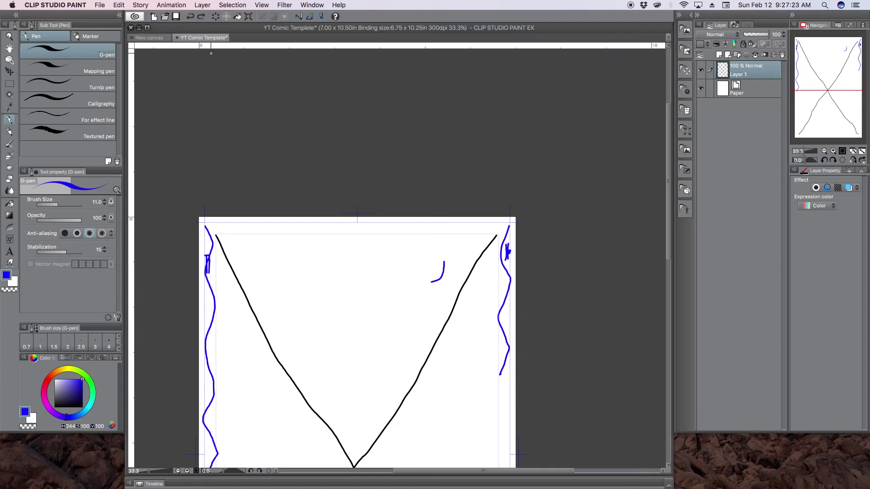
left_click(190, 17)
mouse_move(435, 289)
left_mouse_down()
mouse_move(442, 267)
mouse_move(428, 274)
mouse_move(417, 255)
mouse_move(426, 242)
mouse_move(483, 238)
mouse_move(498, 247)
mouse_move(495, 262)
mouse_move(478, 270)
mouse_move(441, 268)
mouse_move(438, 287)
left_mouse_up()
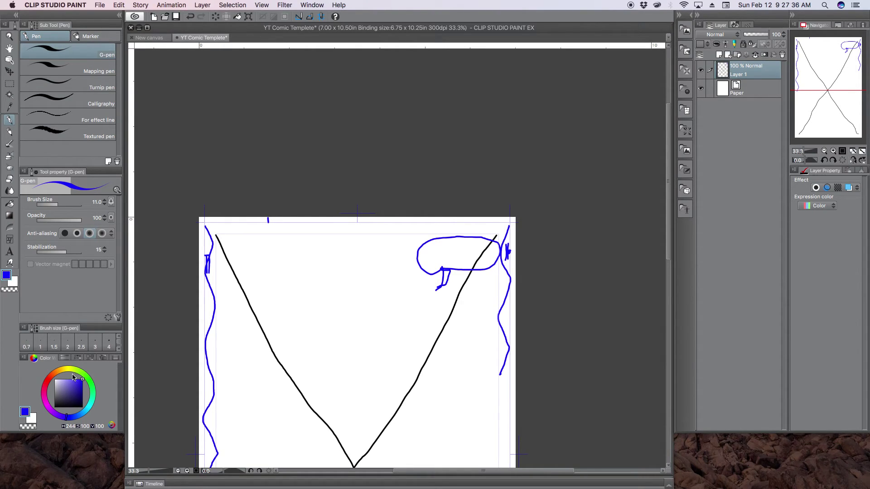
left_click(87, 376)
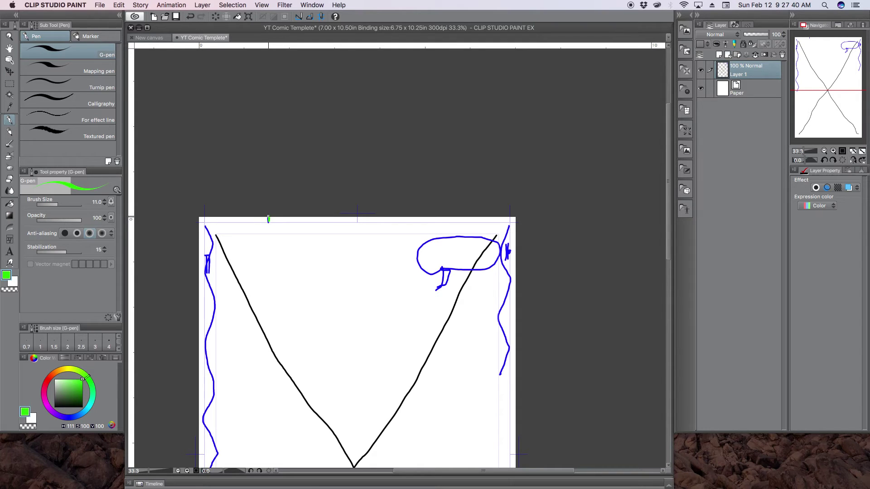
Draw green strokes: a line across the page, a zigzag above it, a surrounding loop, and an edge scribble
left_click_drag(272, 220, 279, 220)
scroll(327, 228, "down", 5)
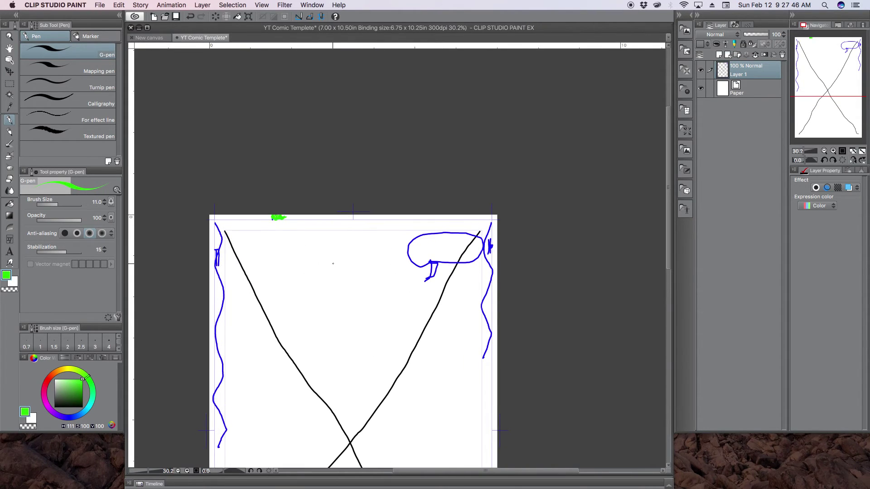
left_click_drag(226, 339, 461, 330)
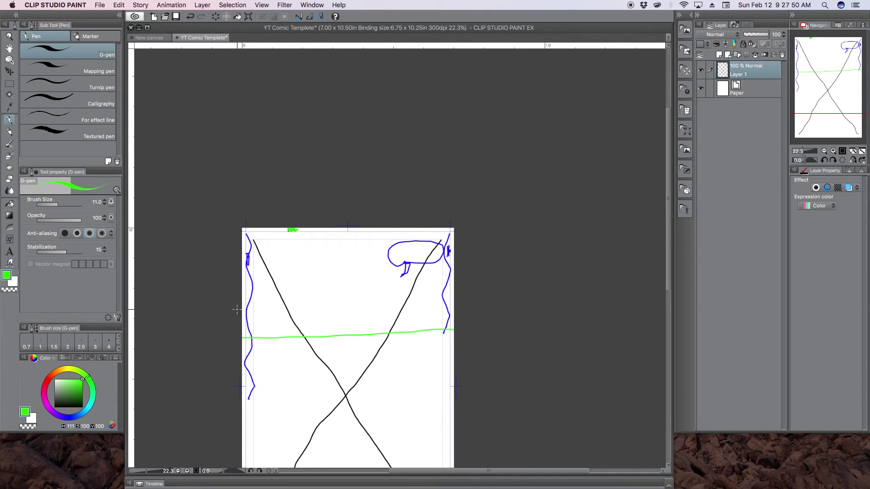
mouse_move(242, 306)
left_mouse_down()
mouse_move(271, 292)
mouse_move(308, 247)
mouse_move(357, 286)
mouse_move(398, 302)
mouse_move(455, 272)
left_mouse_up()
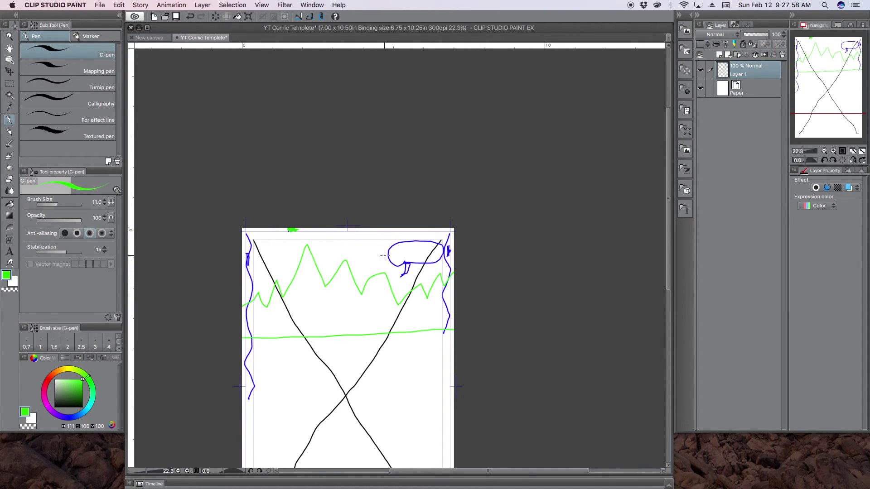
mouse_move(384, 255)
left_mouse_down()
mouse_move(332, 249)
mouse_move(290, 268)
mouse_move(304, 316)
mouse_move(362, 338)
mouse_move(402, 298)
mouse_move(382, 257)
left_mouse_up()
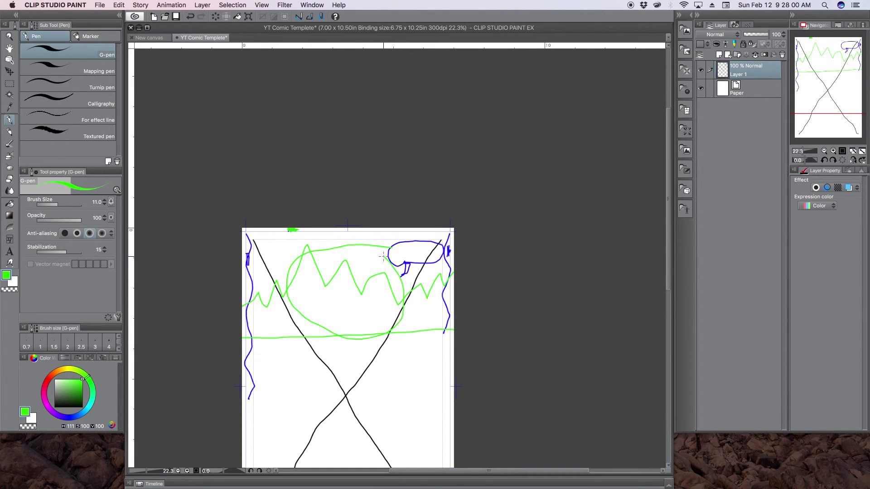
left_click_drag(250, 294, 241, 313)
scroll(335, 221, "down", 1)
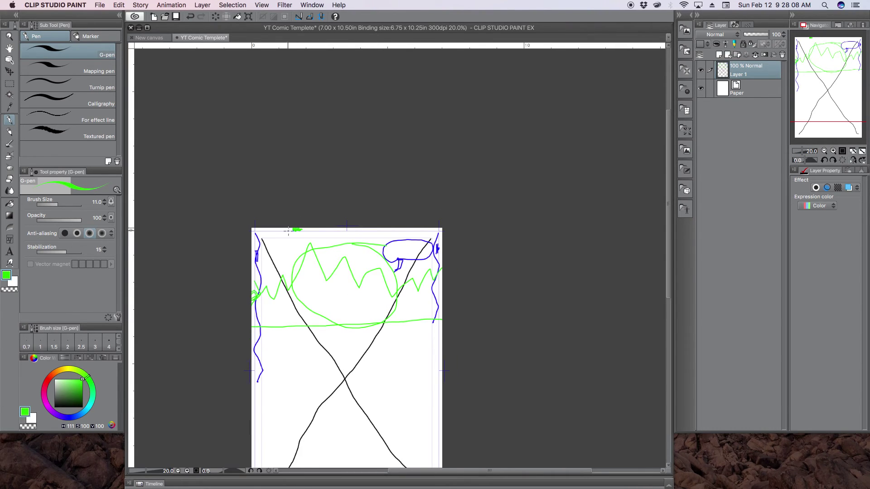
Erase every stroke with the Block eraser at size about 993, then fit the page to the window
left_click(9, 179)
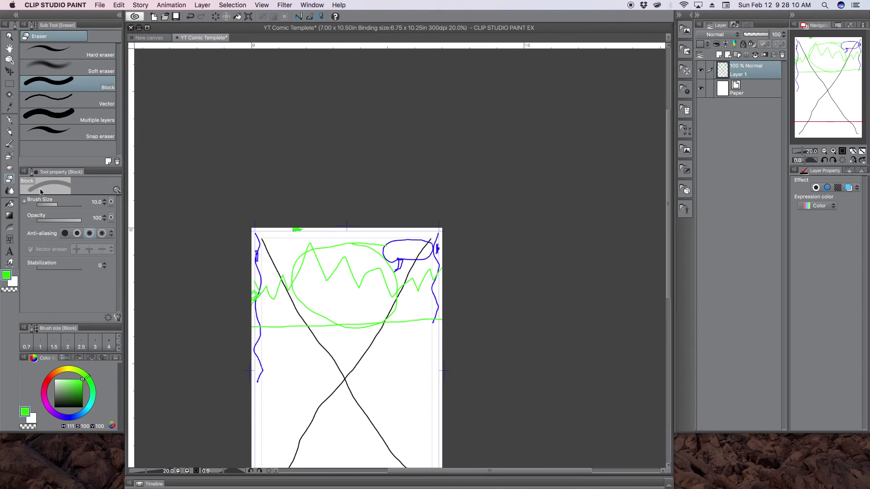
left_click_drag(66, 204, 97, 204)
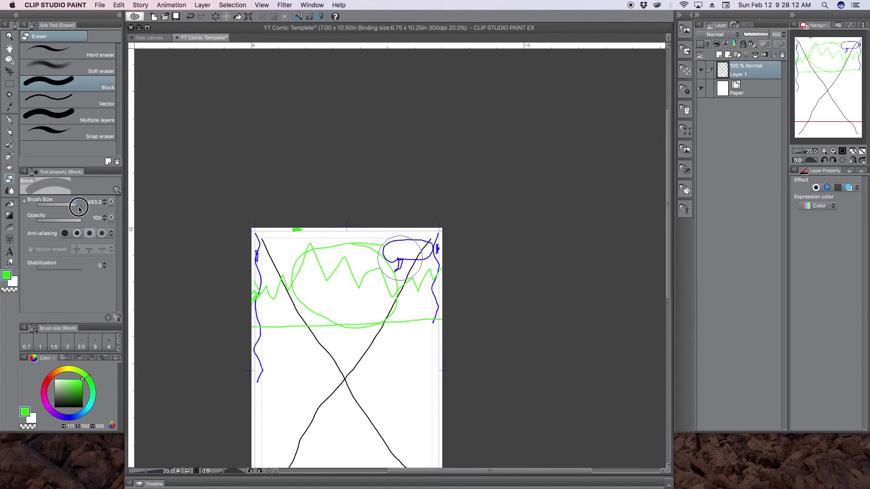
mouse_move(305, 239)
left_mouse_down()
mouse_move(271, 251)
mouse_move(466, 293)
mouse_move(188, 359)
mouse_move(315, 383)
mouse_move(383, 353)
mouse_move(395, 399)
mouse_move(341, 414)
left_mouse_up()
scroll(367, 362, "down", 2)
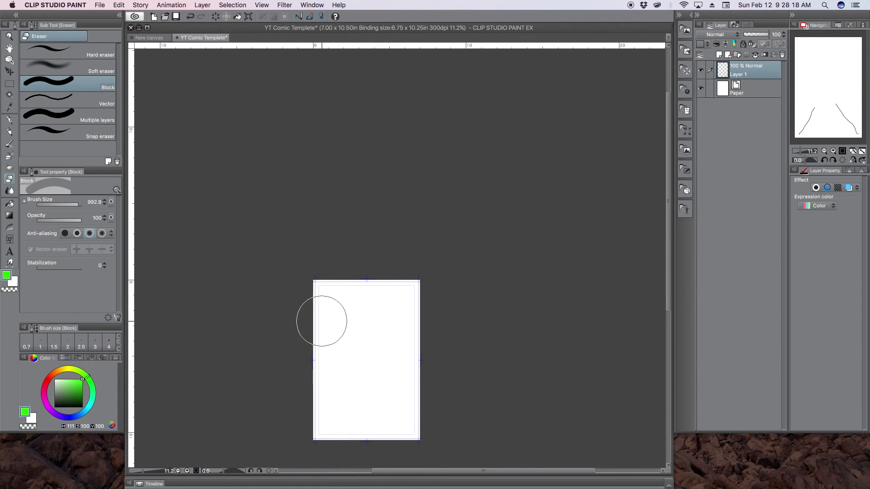
left_click(861, 152)
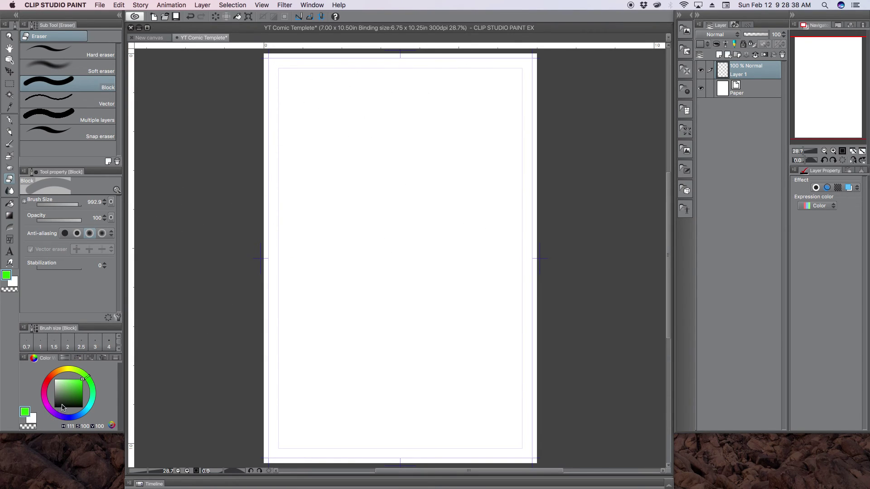
Set the drawing colour back to black and shrink the eraser size to 6.7
left_click_drag(62, 406, 55, 411)
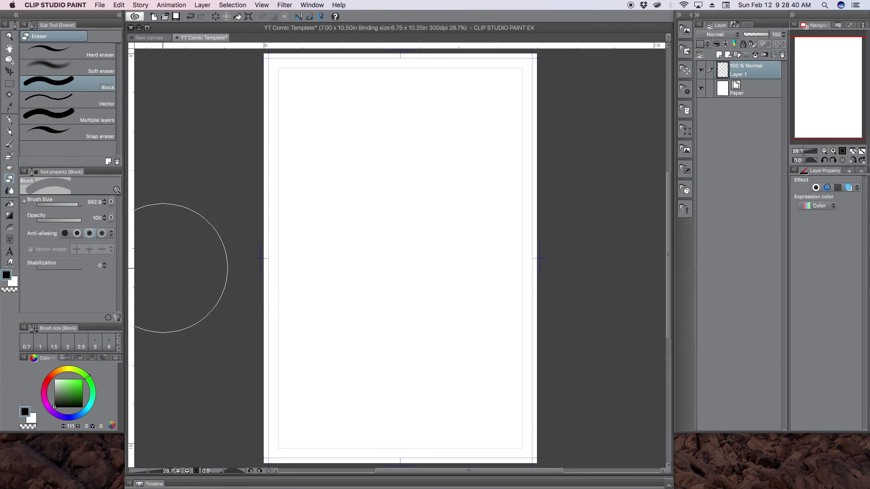
left_click(60, 205)
left_click(56, 205)
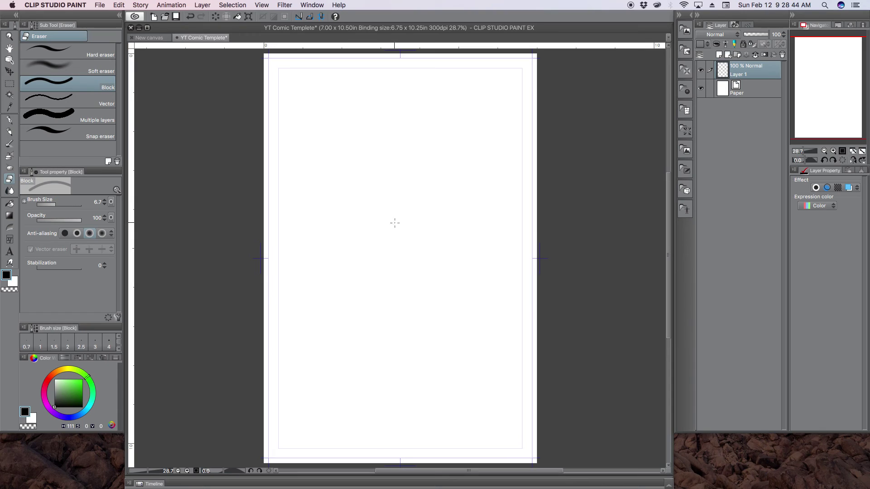